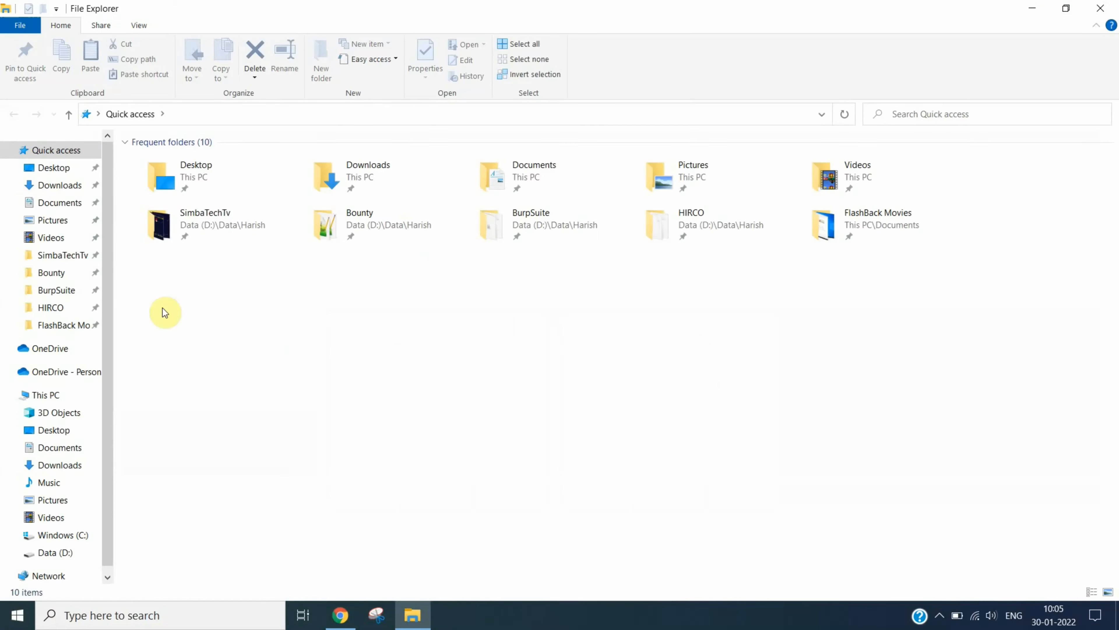
Step: Open the properties of This PC and examine the system type in the device specifications
right_click(58, 398)
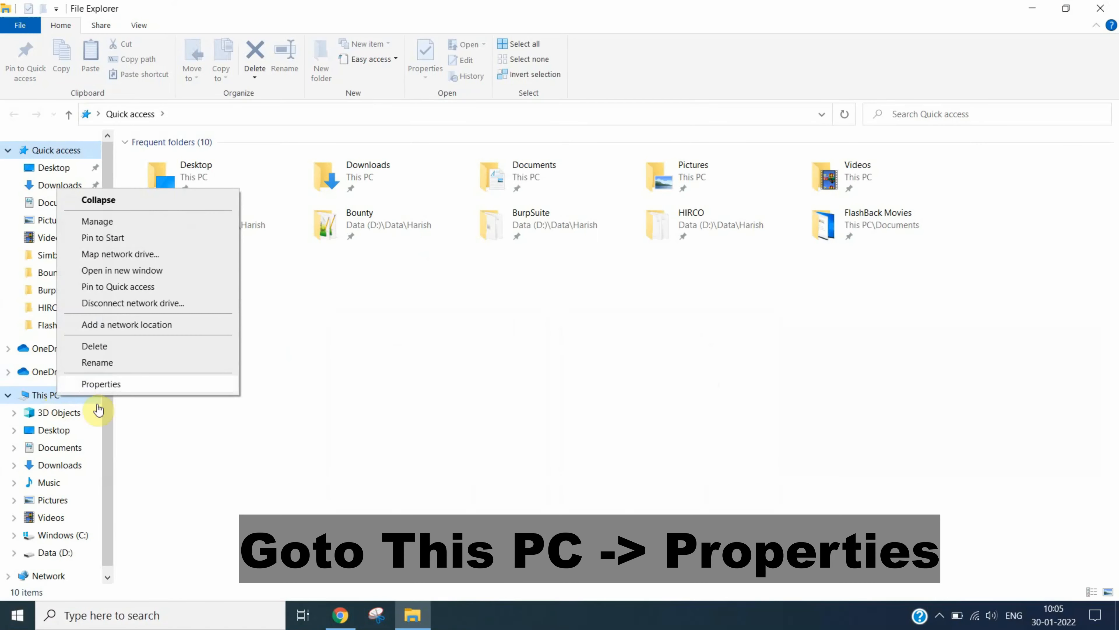
click(106, 385)
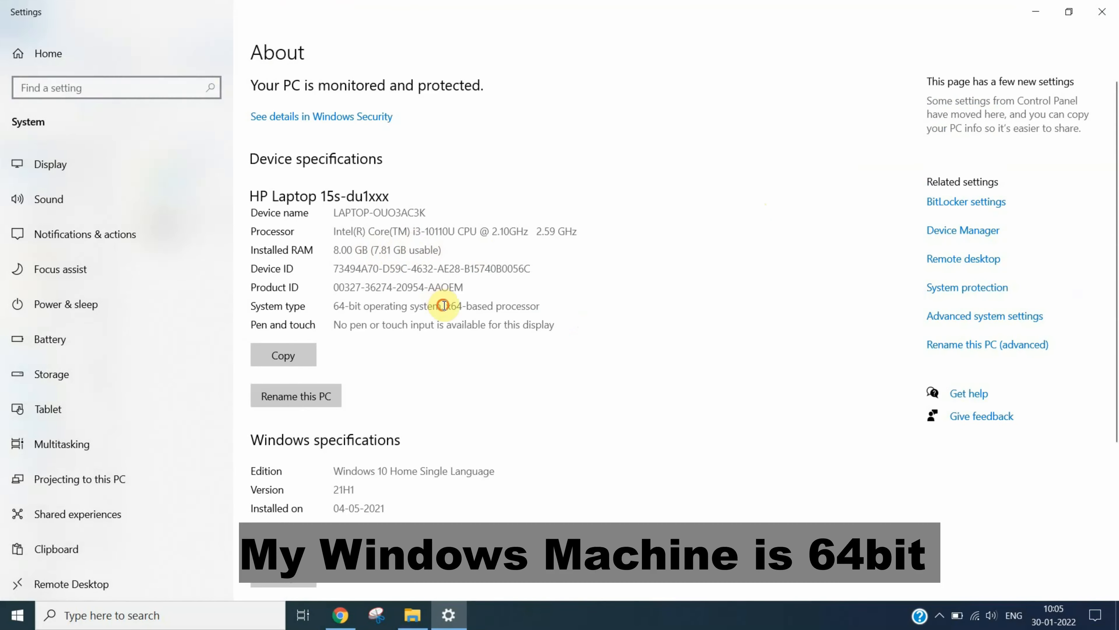
drag(443, 305, 578, 306)
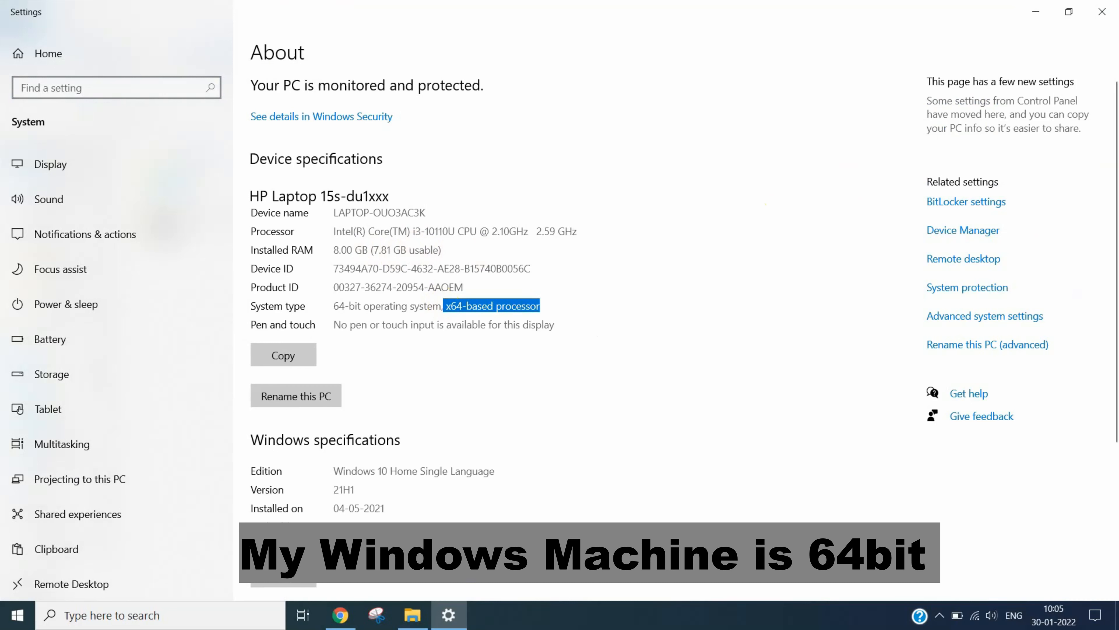
Step: Switch to Chrome and download the 64-bit VirtualBox image from the Kali virtual machines page
click(353, 623)
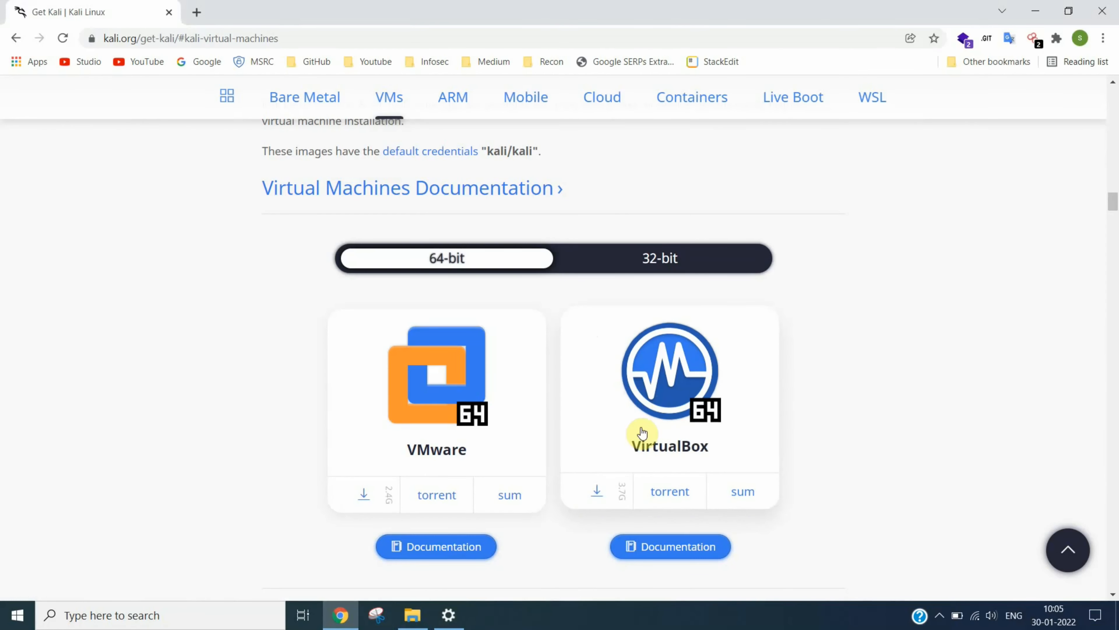
scroll(670, 392, down, 2)
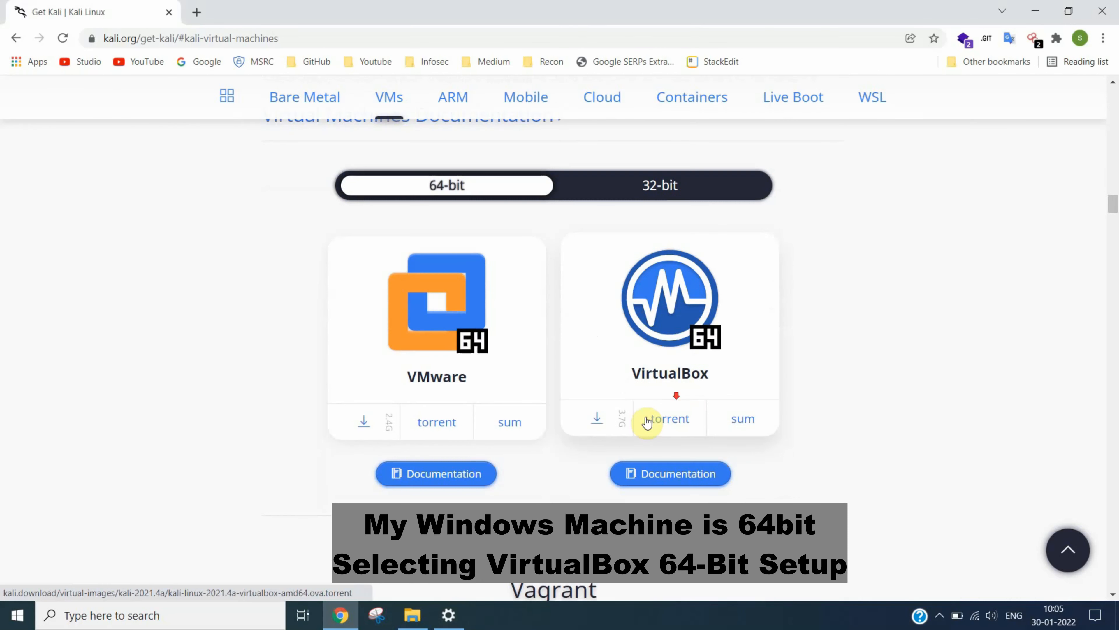
click(599, 415)
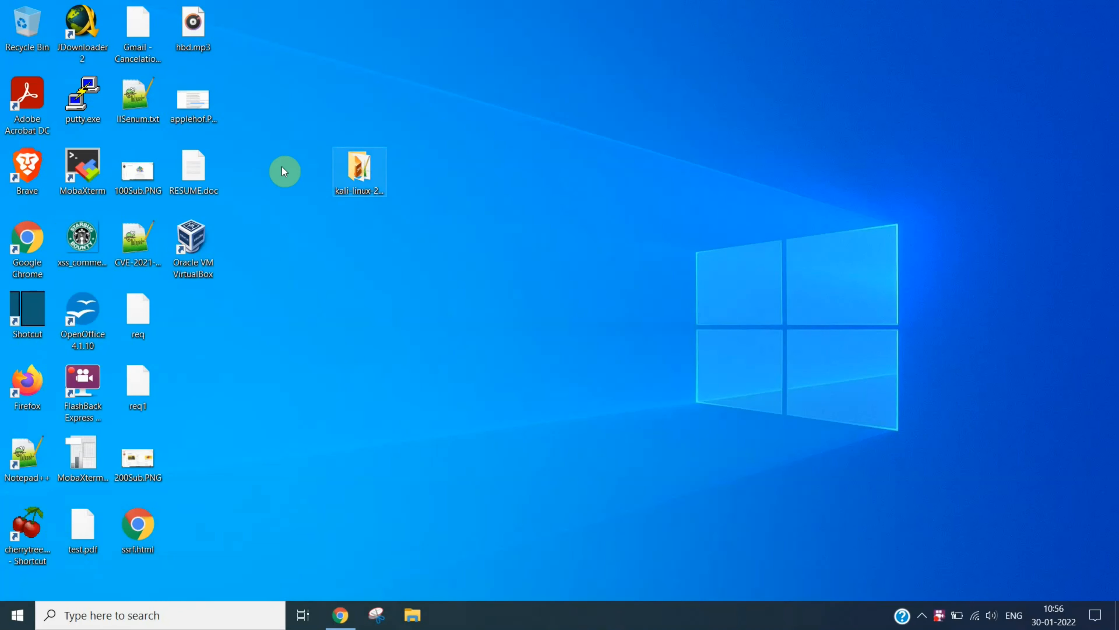
Step: Open the kali-linux folder on the desktop, then display and highlight the VirtualBox image's SHA256sum on the Kali page in Chrome
double_click(363, 173)
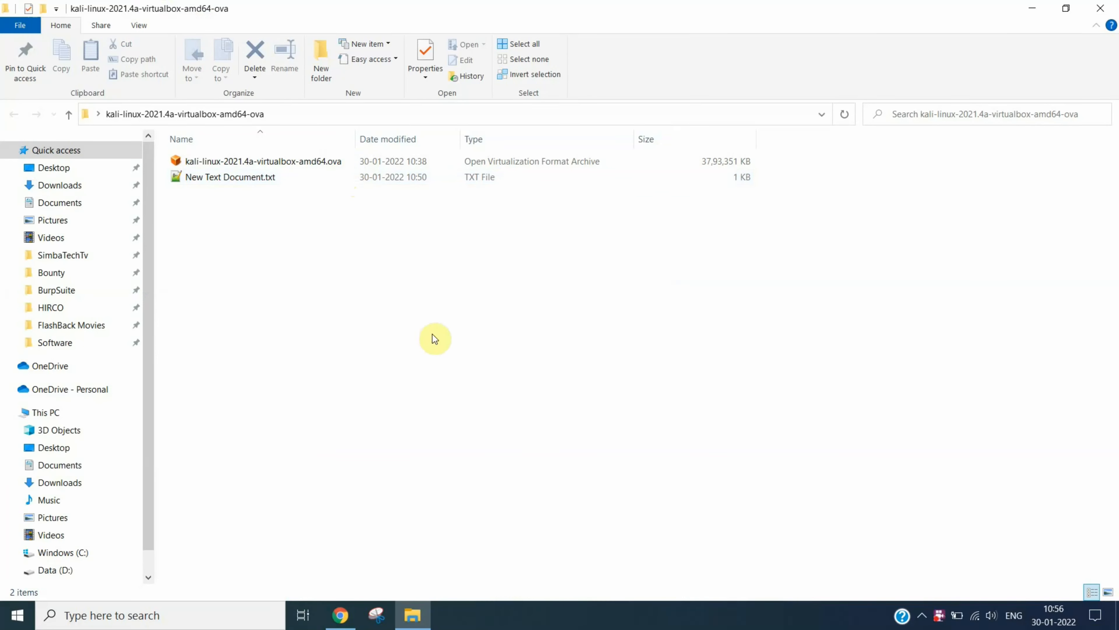
click(329, 625)
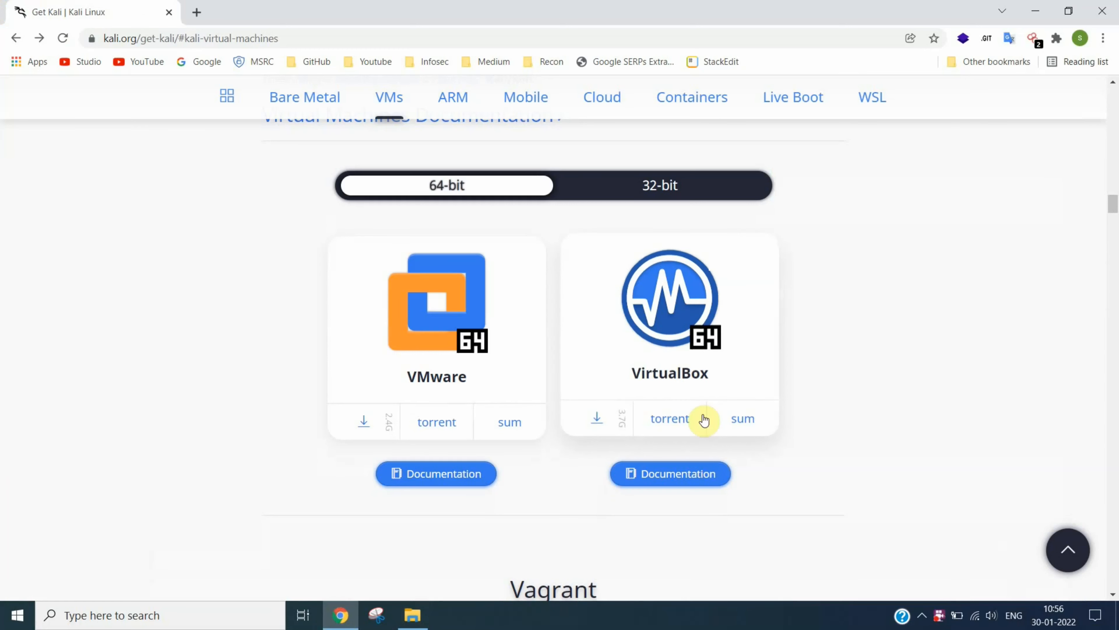
click(741, 419)
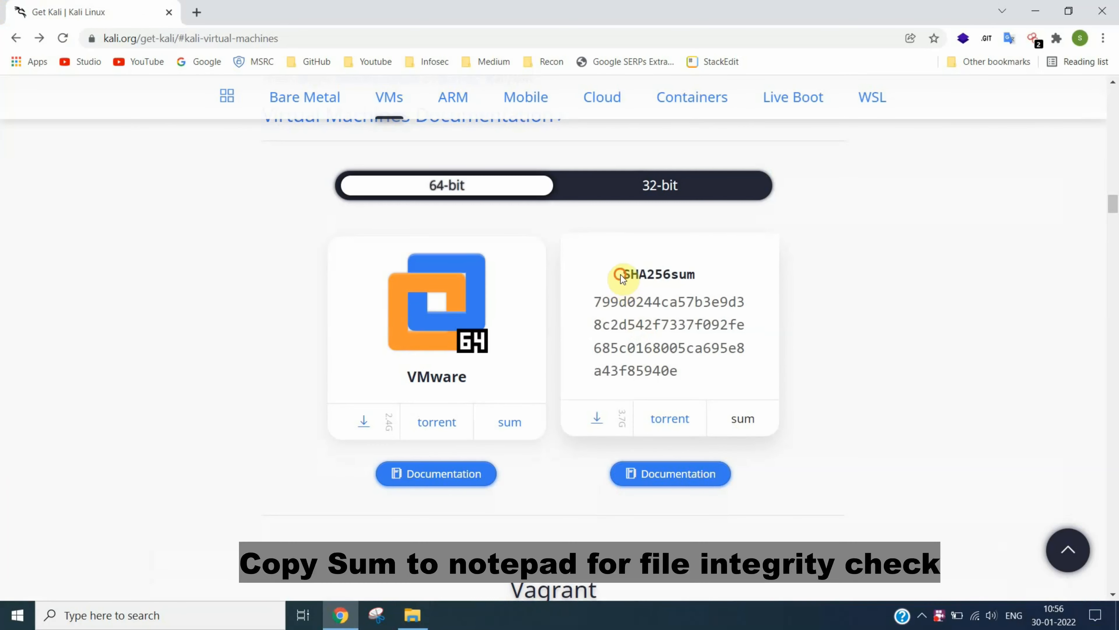
drag(620, 274, 671, 369)
click(678, 369)
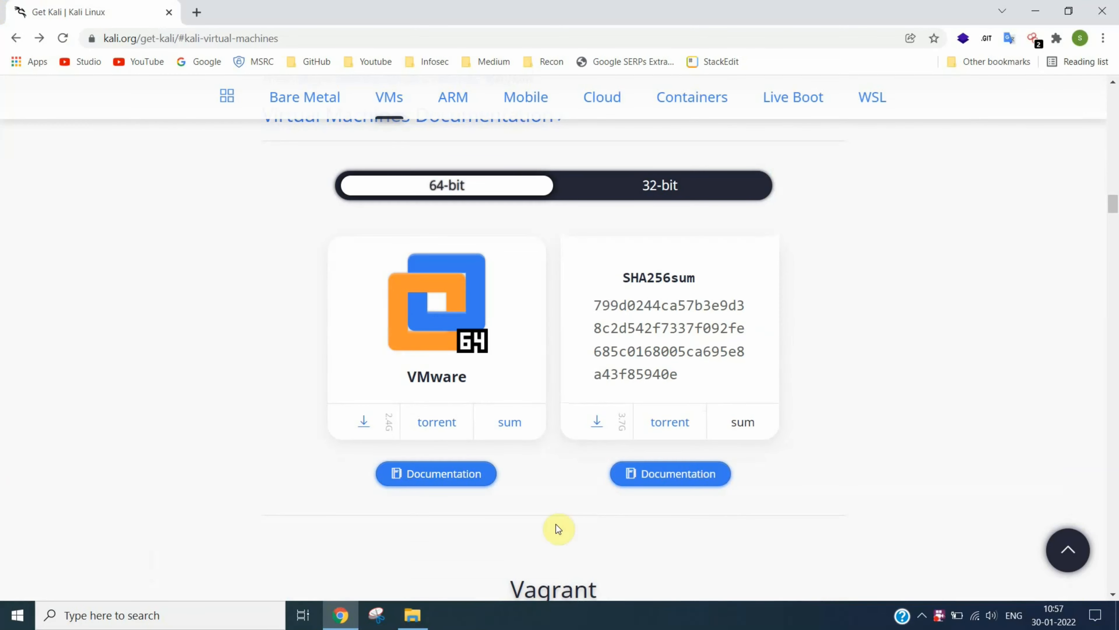
Step: Open Windows PowerShell and change to the kali-linux-2021.4a-virtualbox-amd64-ova folder on the desktop
click(193, 621)
text(powershell)
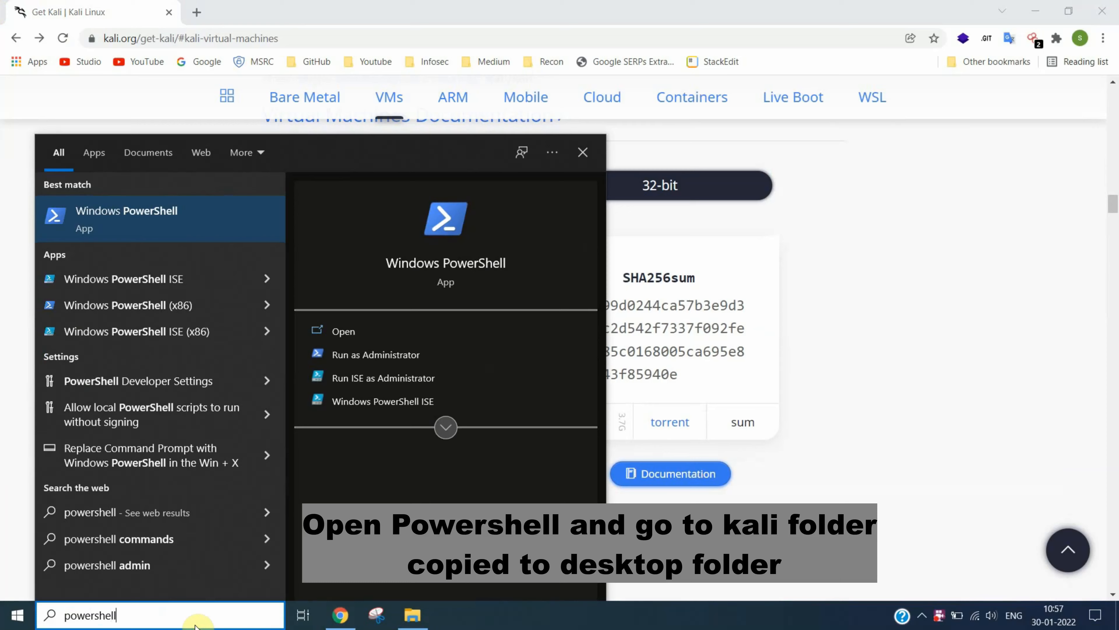
key(Return)
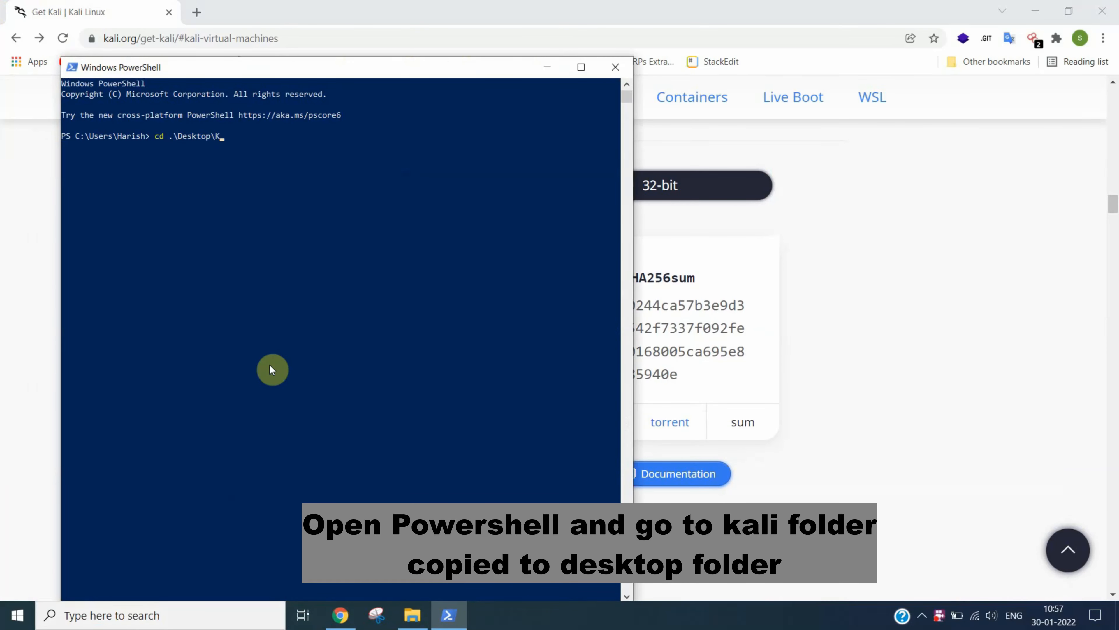
text(cd .\Desktop\K)
key(Tab)
key(Return)
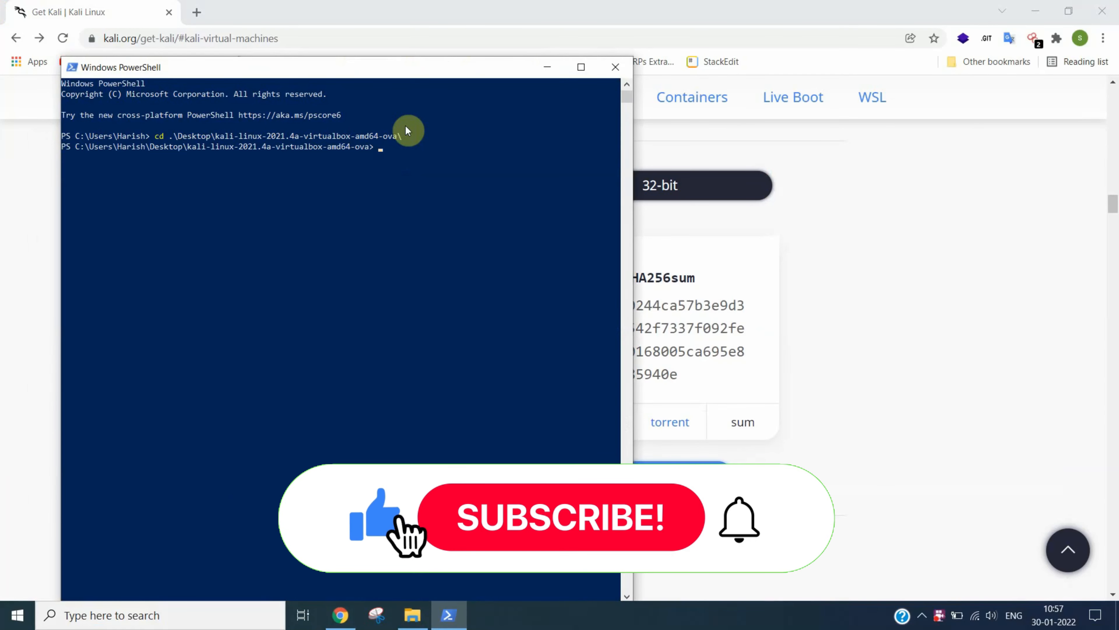
Step: Widen and reposition the PowerShell window and run Get-FileHash on kali-linux-2021.4a-virtualbox-amd64.ova
drag(633, 155, 889, 155)
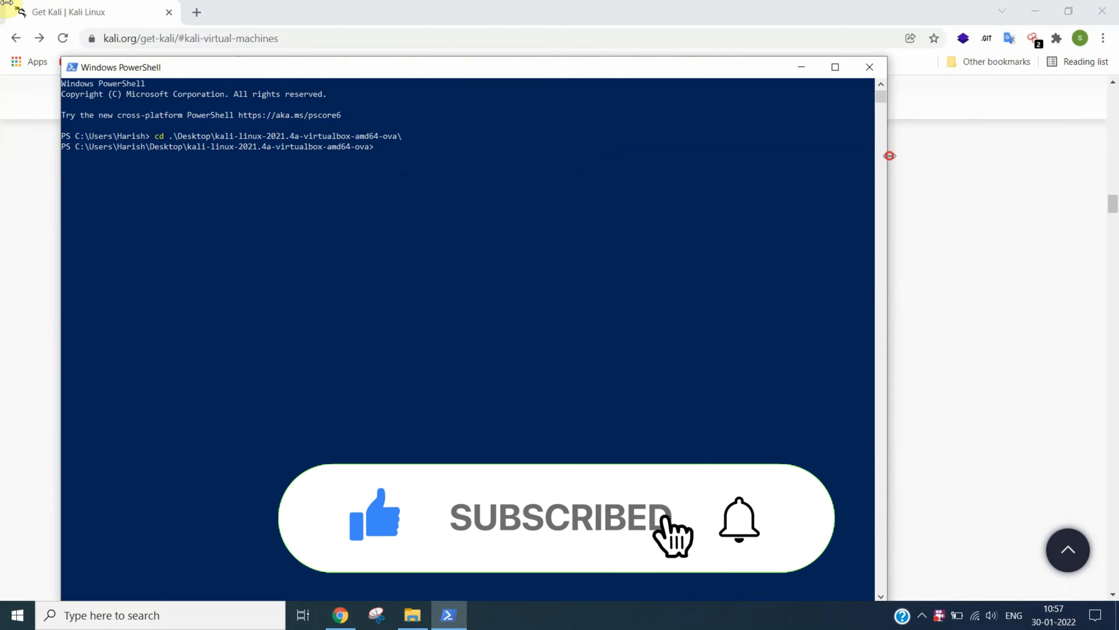
drag(645, 76, 673, 52)
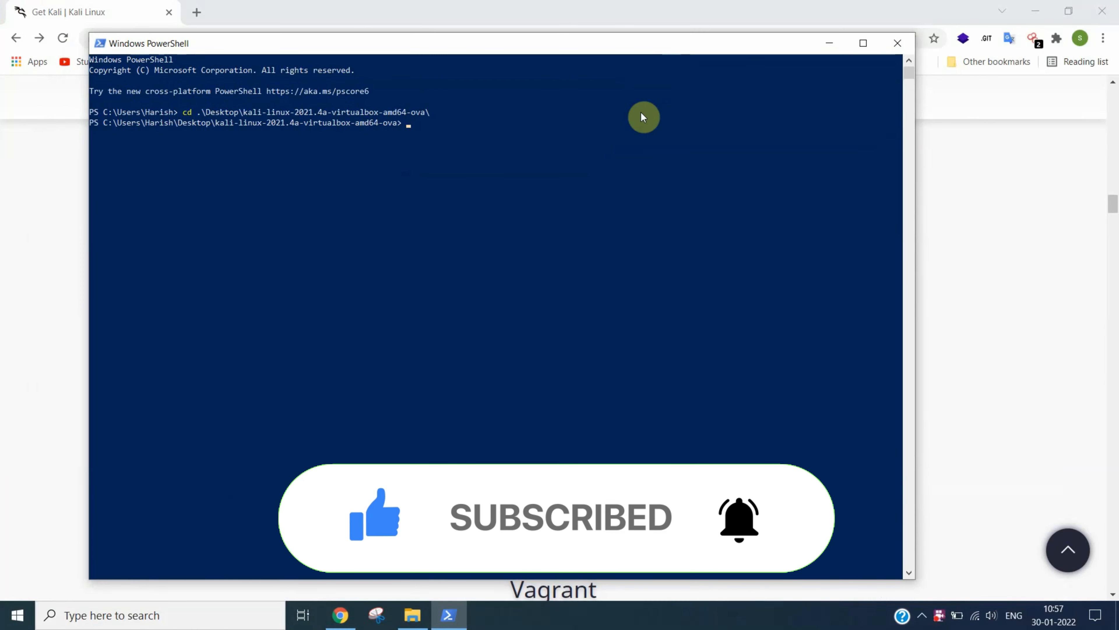
text(et-F)
key(Tab)
text(k)
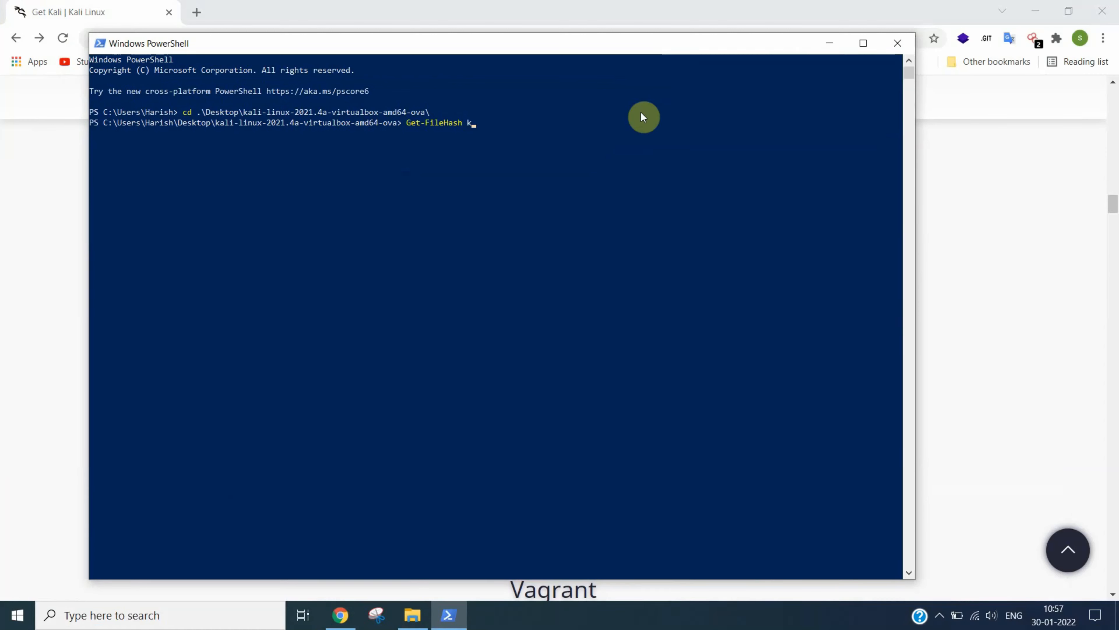
key(Tab)
key(Return)
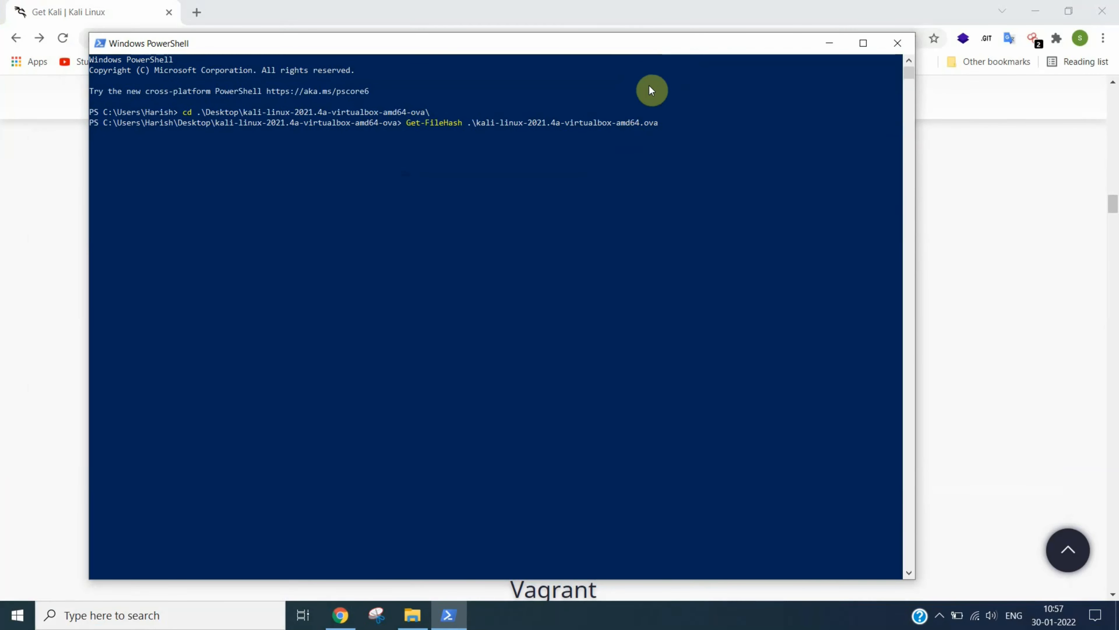
Step: Switch to File Explorer and open New Text Document.txt from the kali-linux folder in Notepad++
click(419, 616)
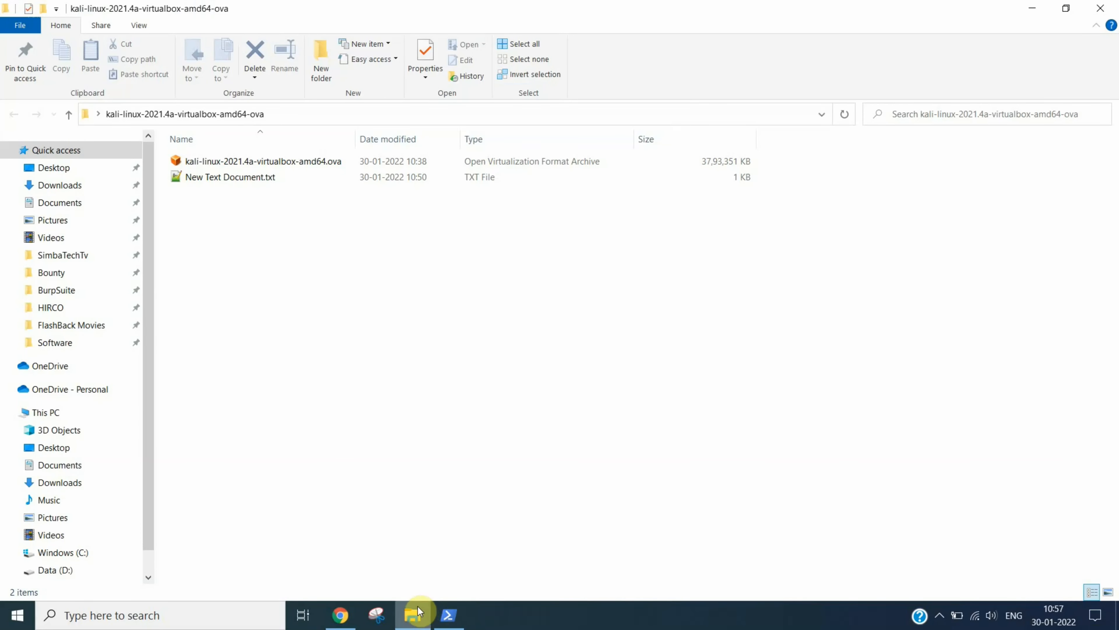
right_click(255, 178)
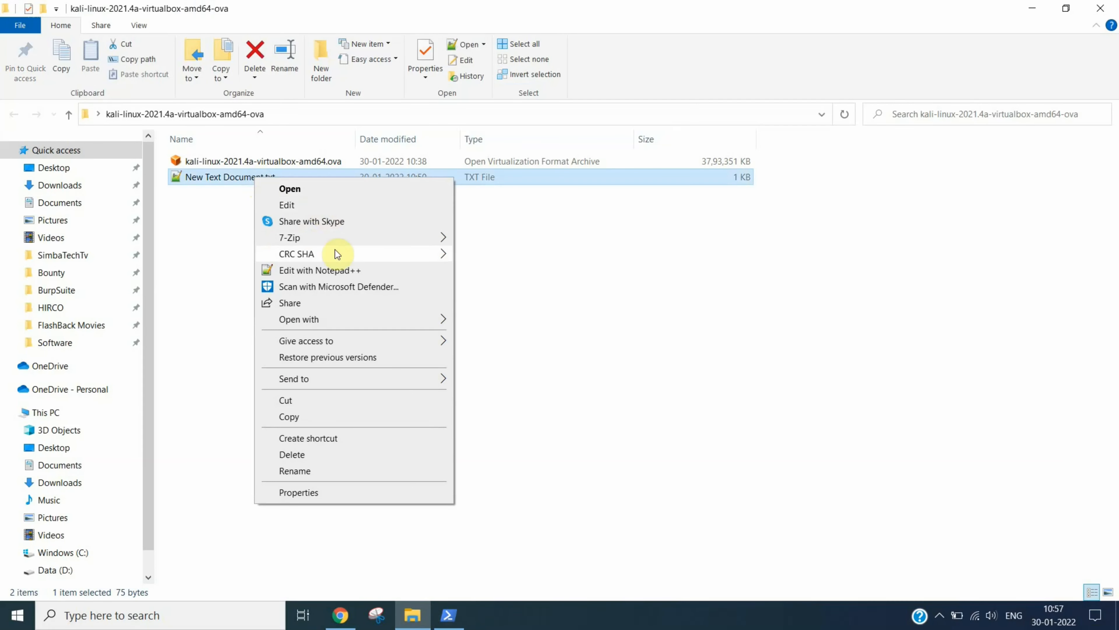
click(338, 270)
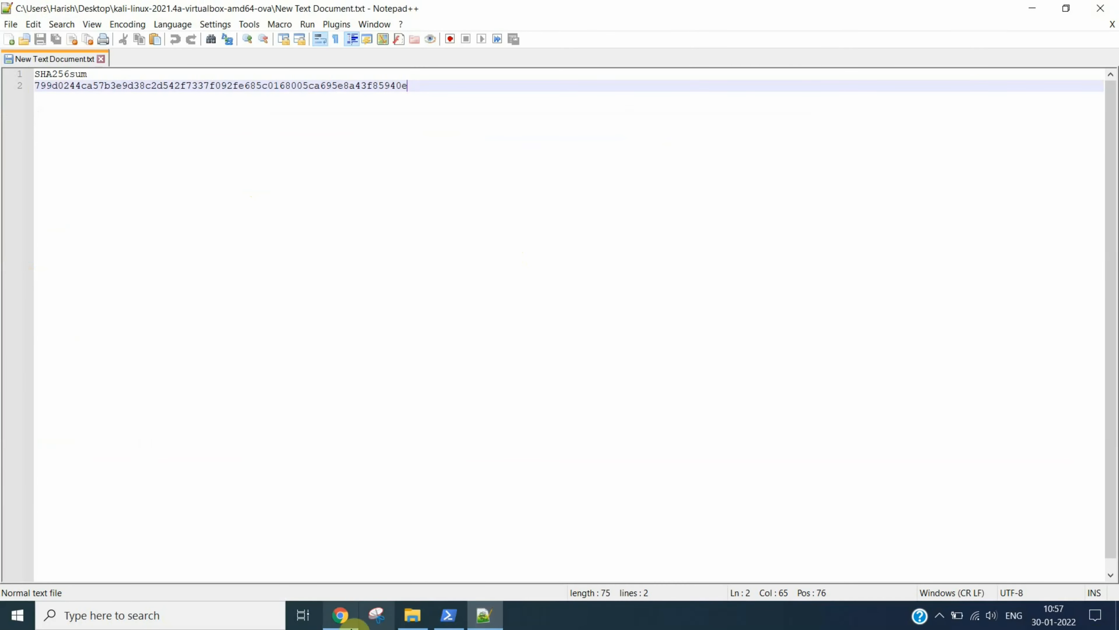
Step: Bring PowerShell back beside the text document and copy the computed SHA256 hash from the Get-FileHash output
click(449, 615)
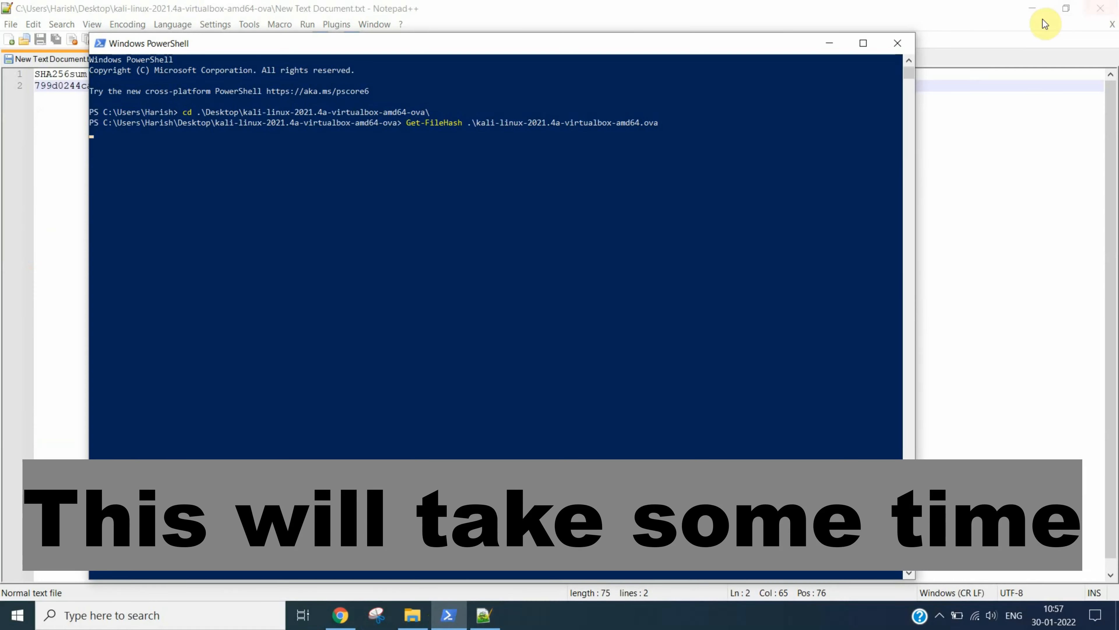
drag(707, 48, 1025, 47)
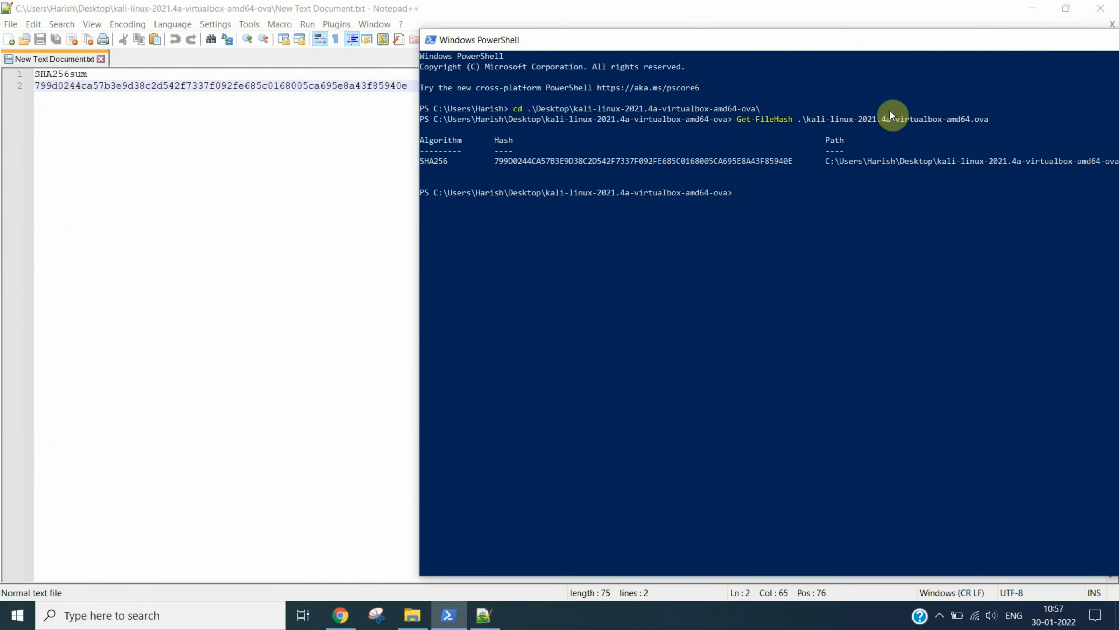
drag(869, 43, 816, 44)
double_click(629, 161)
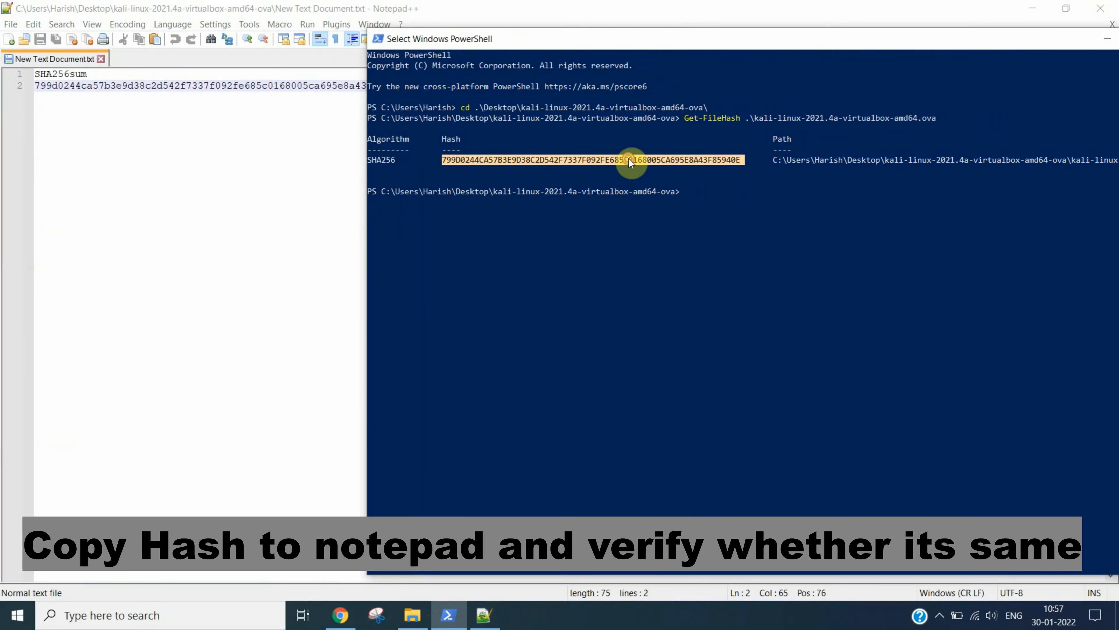
right_click(657, 37)
mouse_move(705, 130)
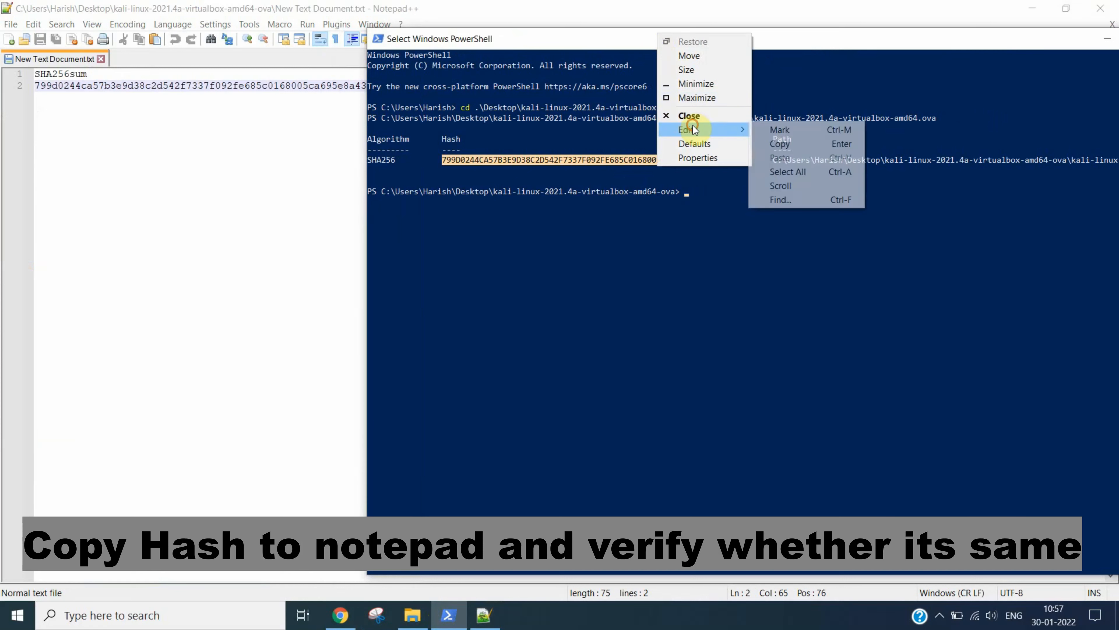
click(791, 144)
Step: Paste the computed hash below the SHA256sum in Notepad++, leaving a blank line between, and highlight it for comparison
click(273, 105)
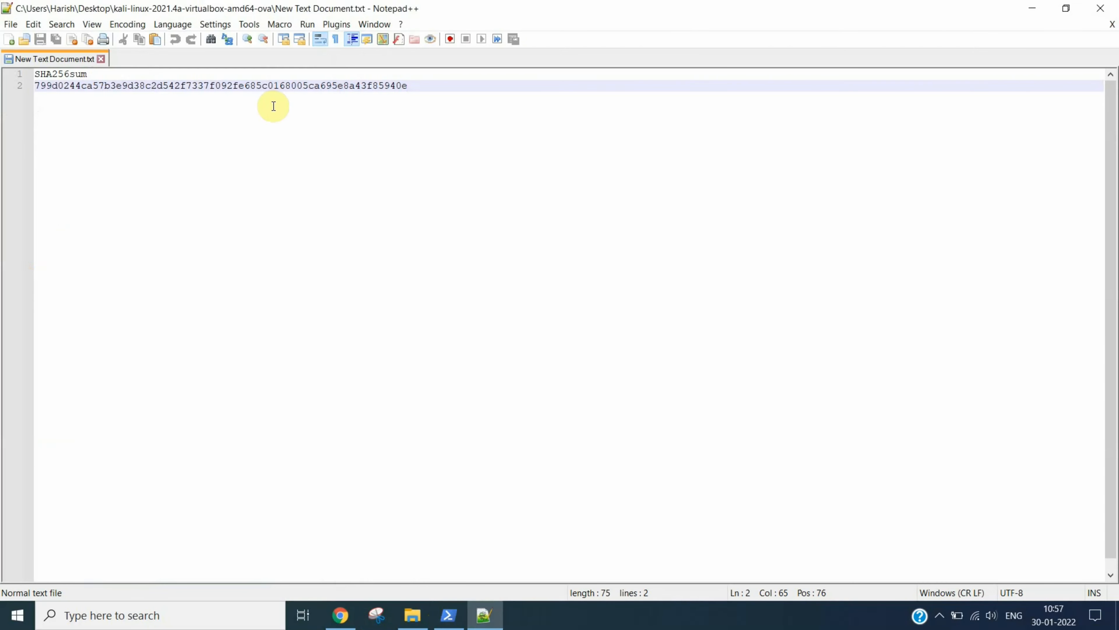
key(Return)
key(Return)
key(ctrl+v)
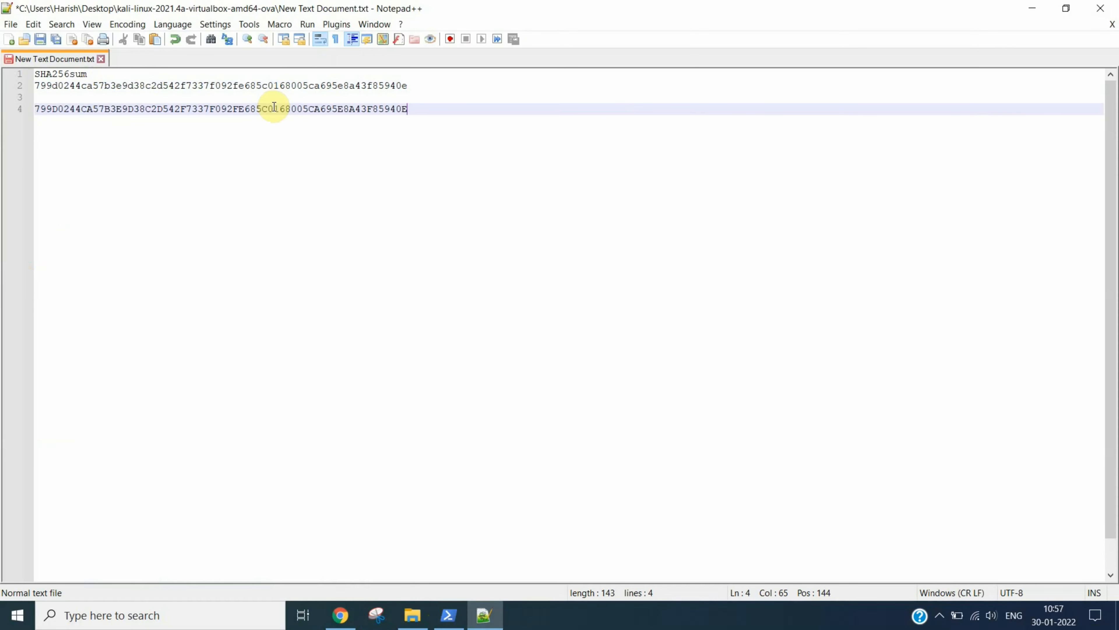
double_click(277, 109)
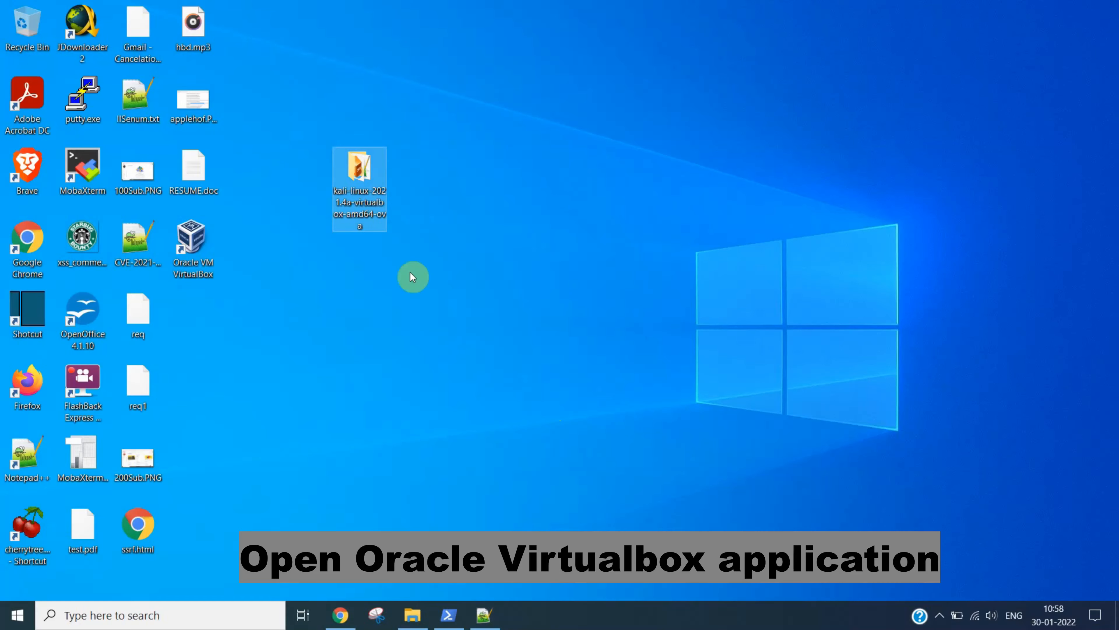
Step: Open Oracle VM VirtualBox, choose kali-linux-2021.4a-virtualbox-amd64.ova from the desktop folder as the appliance to import, and continue to its settings
double_click(187, 242)
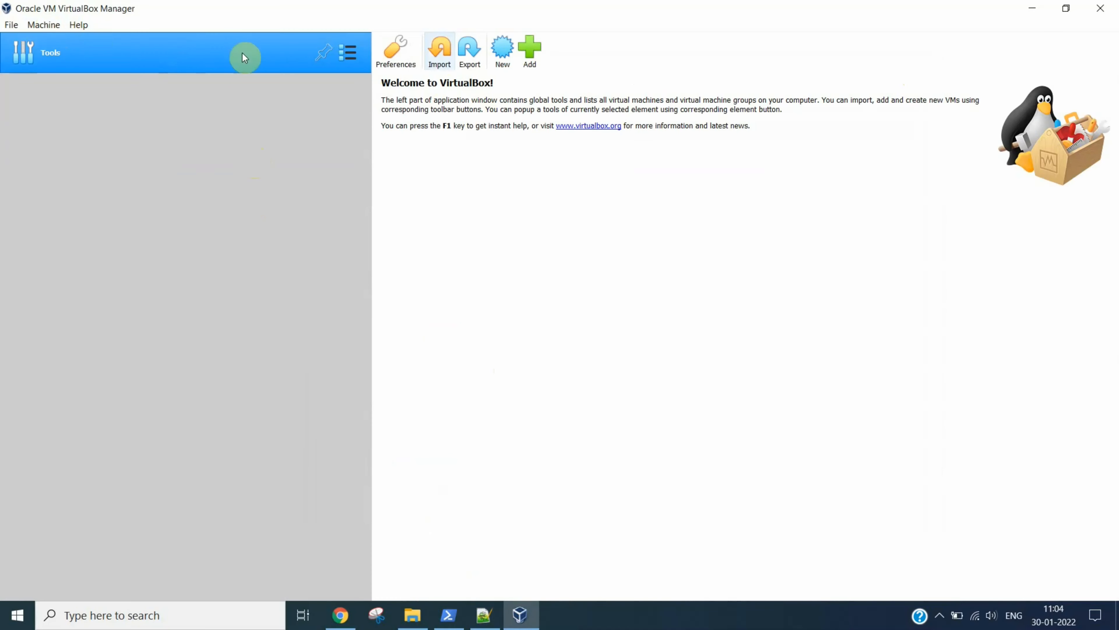
click(442, 56)
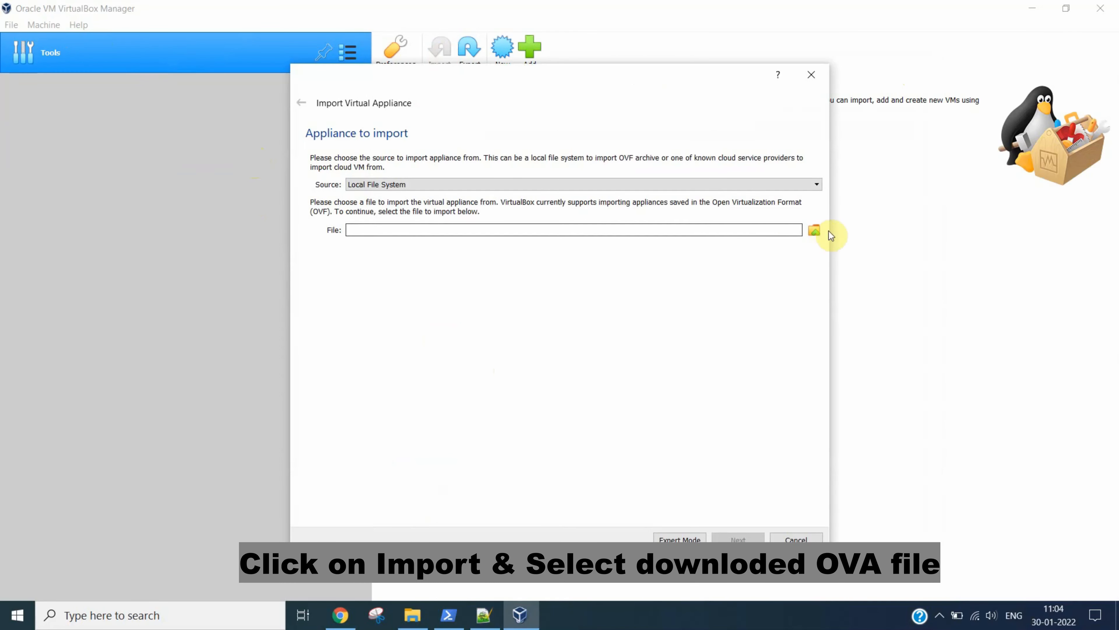
click(814, 230)
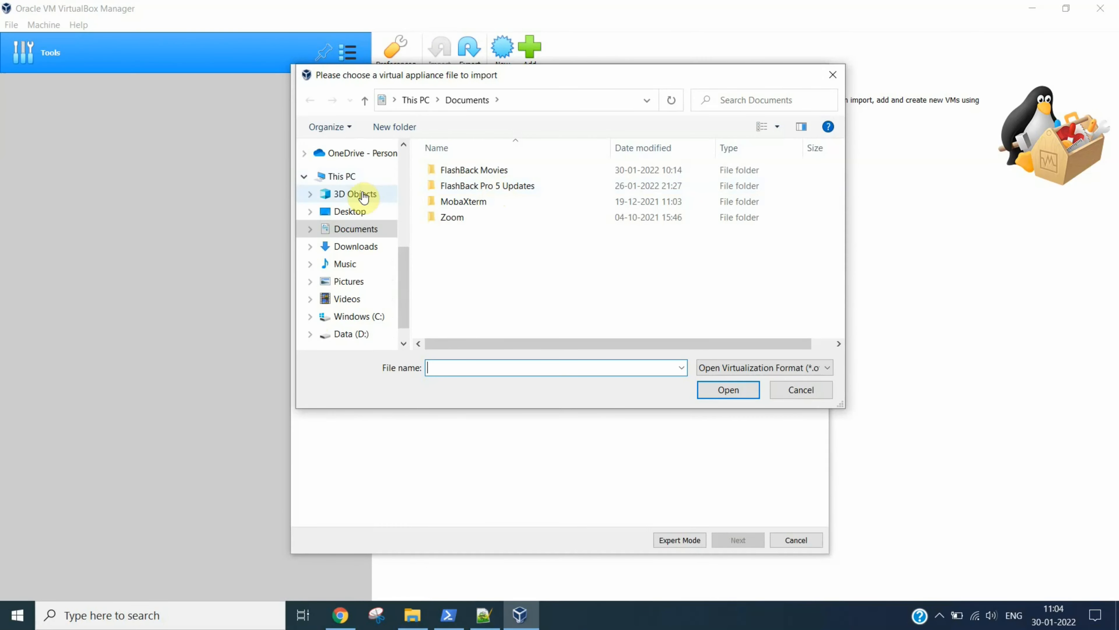
click(354, 211)
double_click(474, 199)
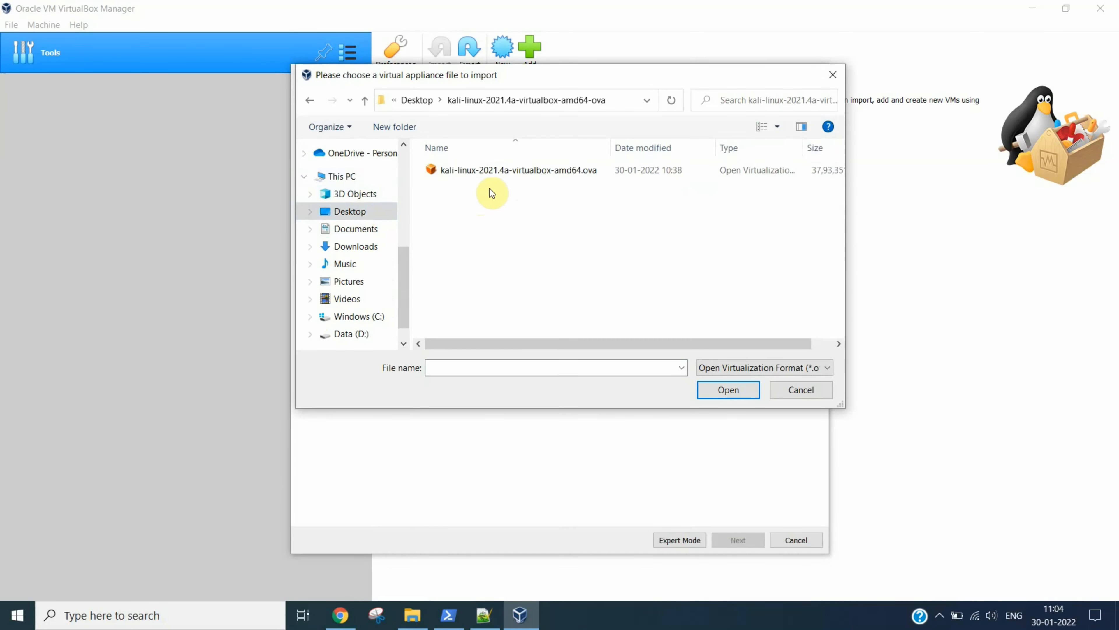
double_click(496, 177)
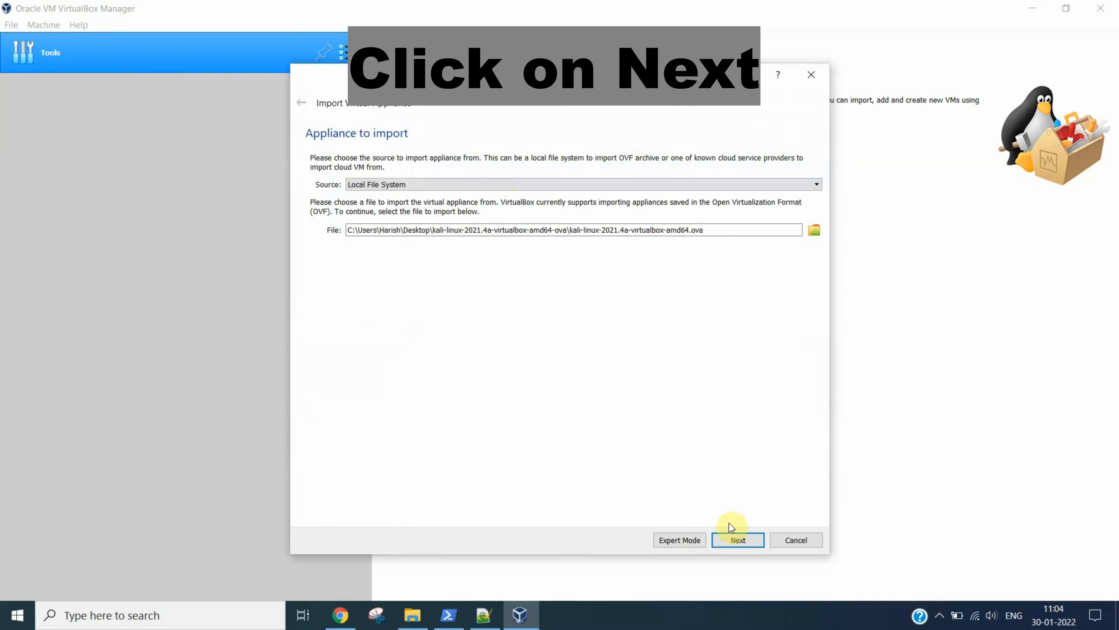
click(738, 538)
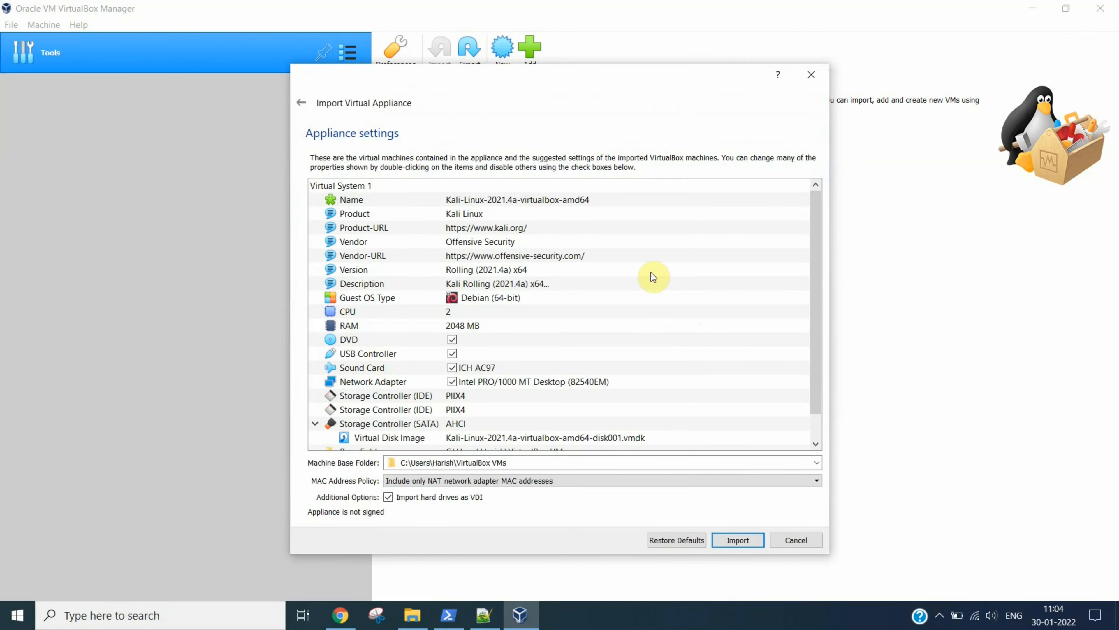
Step: Rename the virtual system to Kali2021.4 and import the appliance, agreeing to the software license
double_click(542, 199)
click(607, 199)
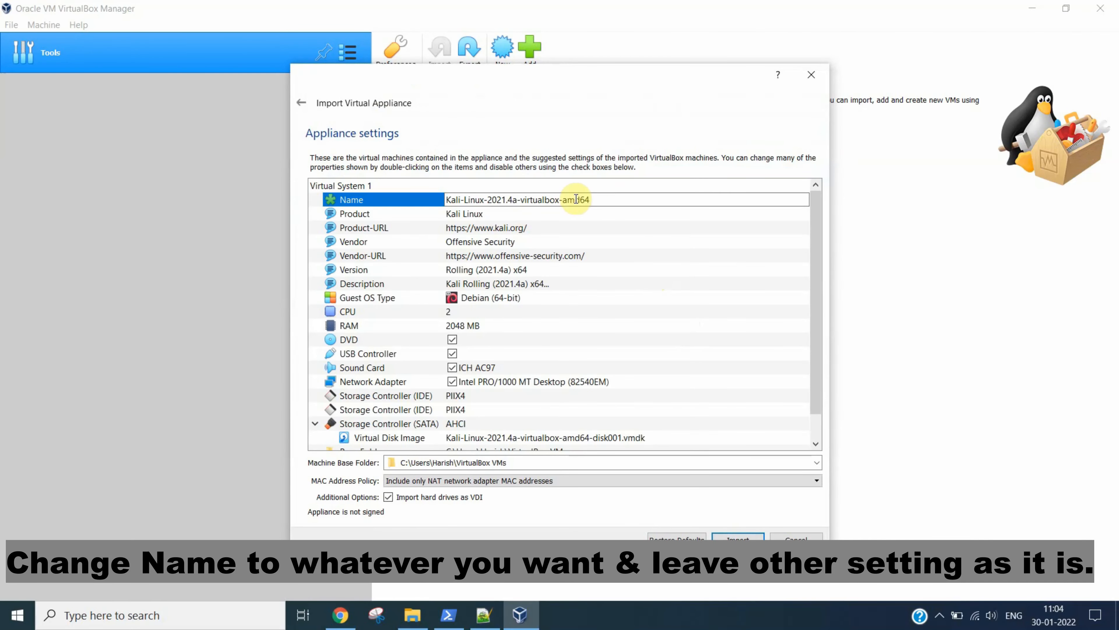
drag(461, 198, 638, 200)
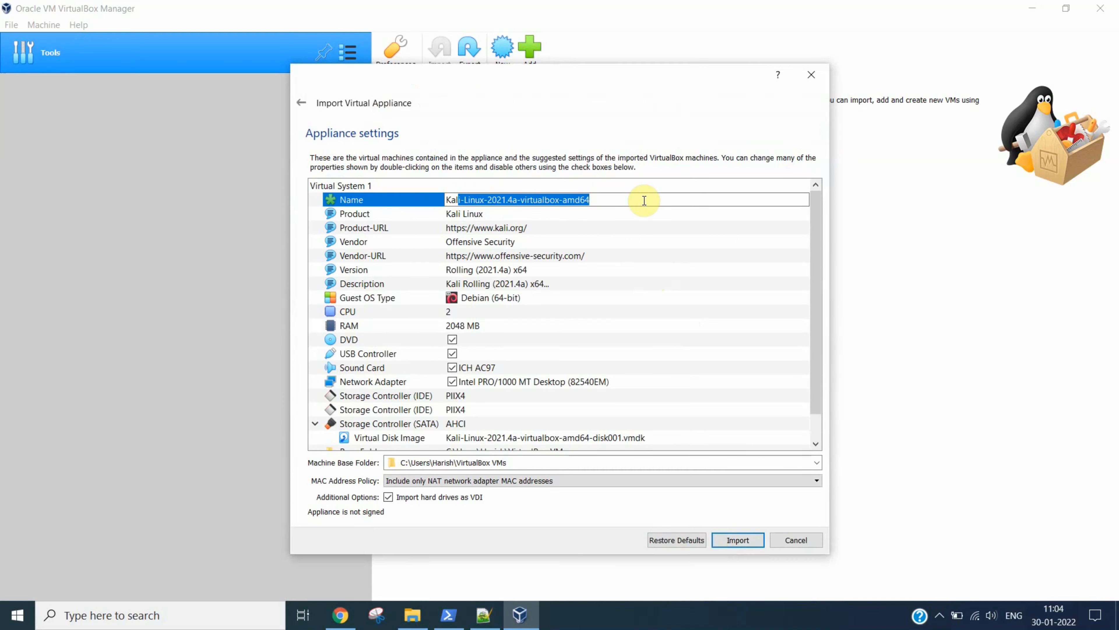
key(BackSpace)
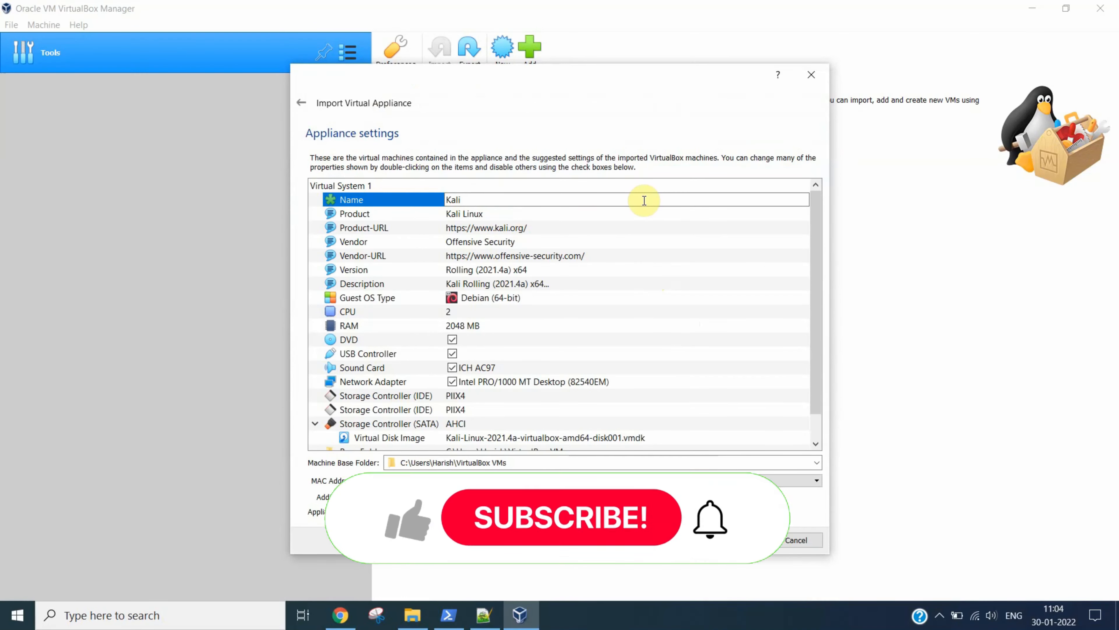
text(2021)
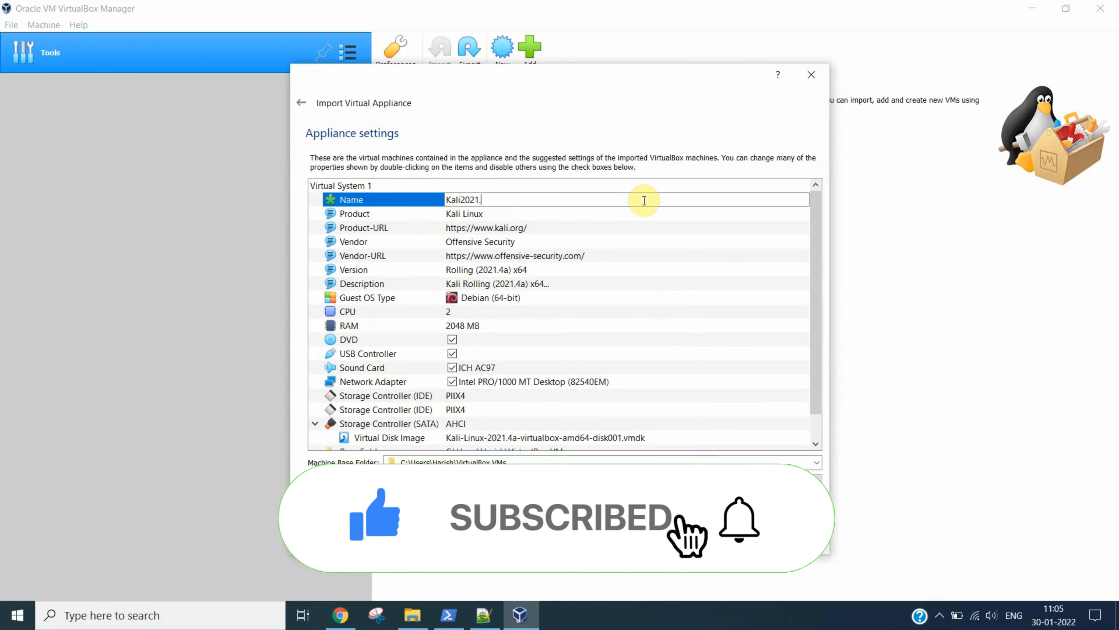
text(.4)
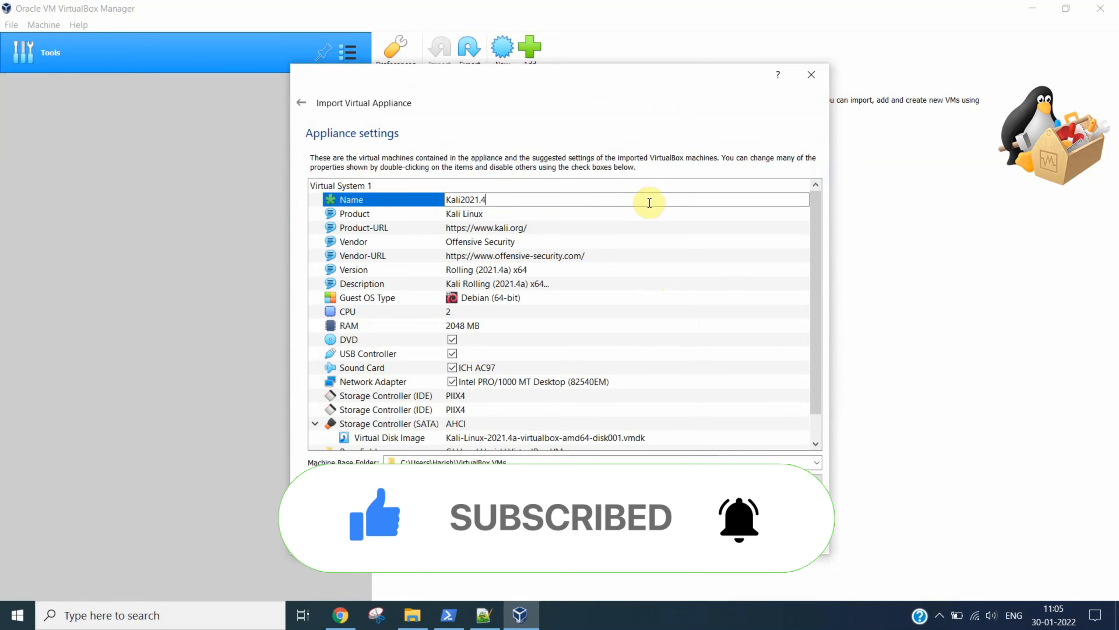
key(Return)
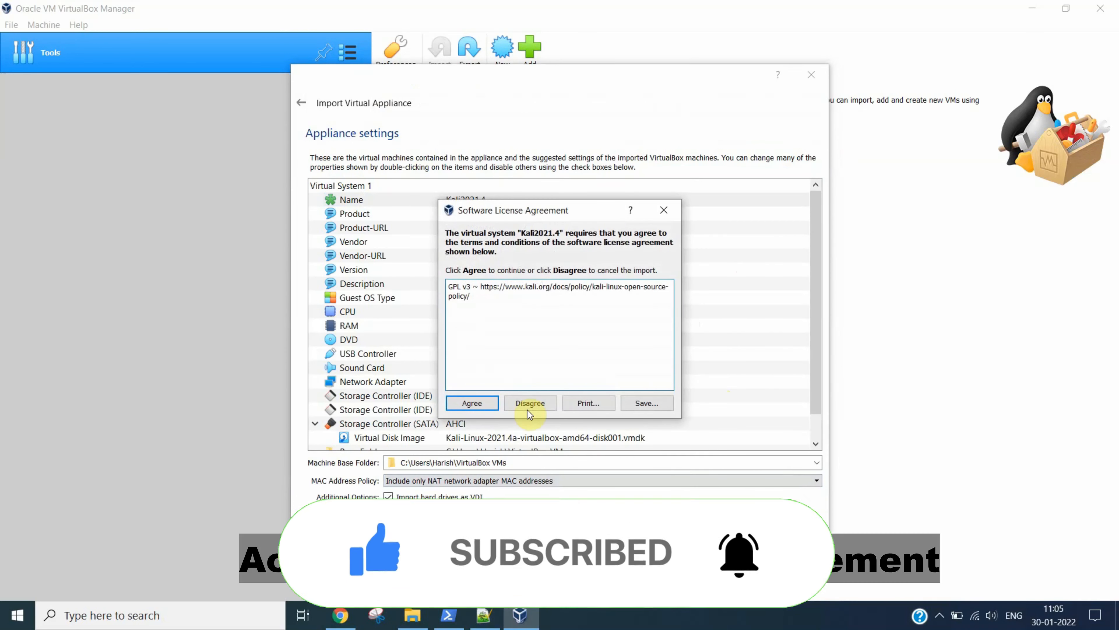
click(487, 405)
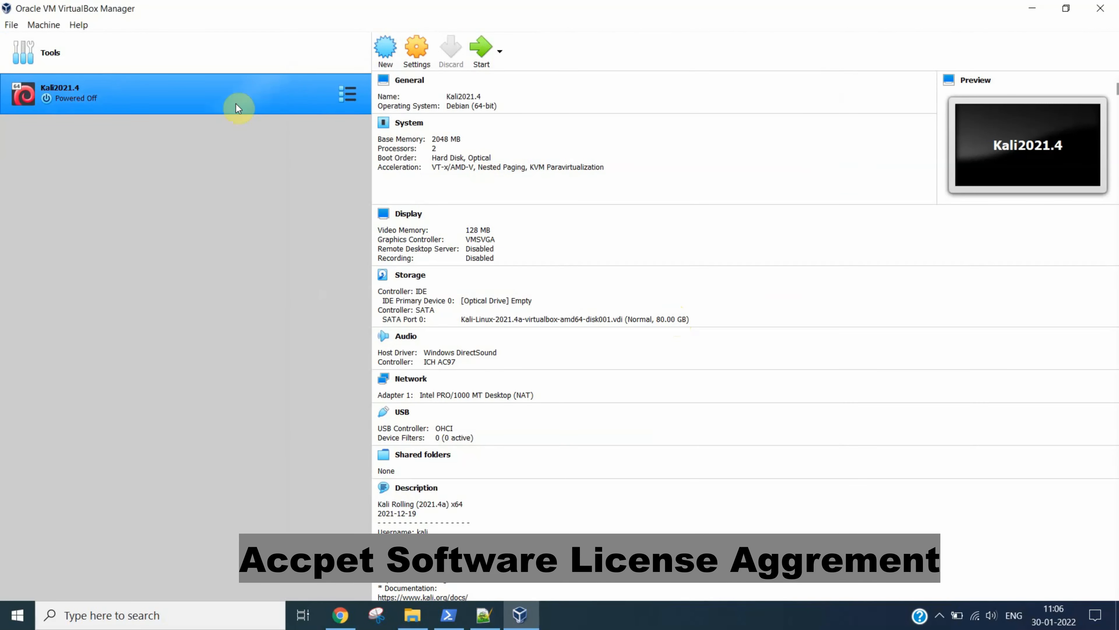
Step: Open the settings of the Kali2021.4 machine and enable PAE/NX for its processor
click(414, 58)
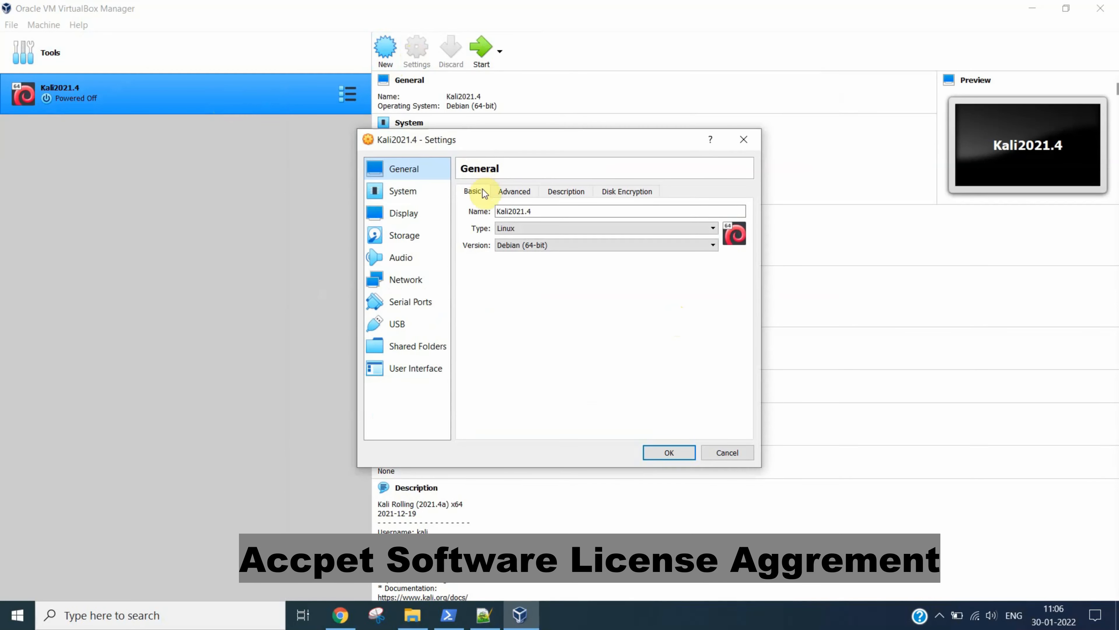
click(507, 194)
click(565, 192)
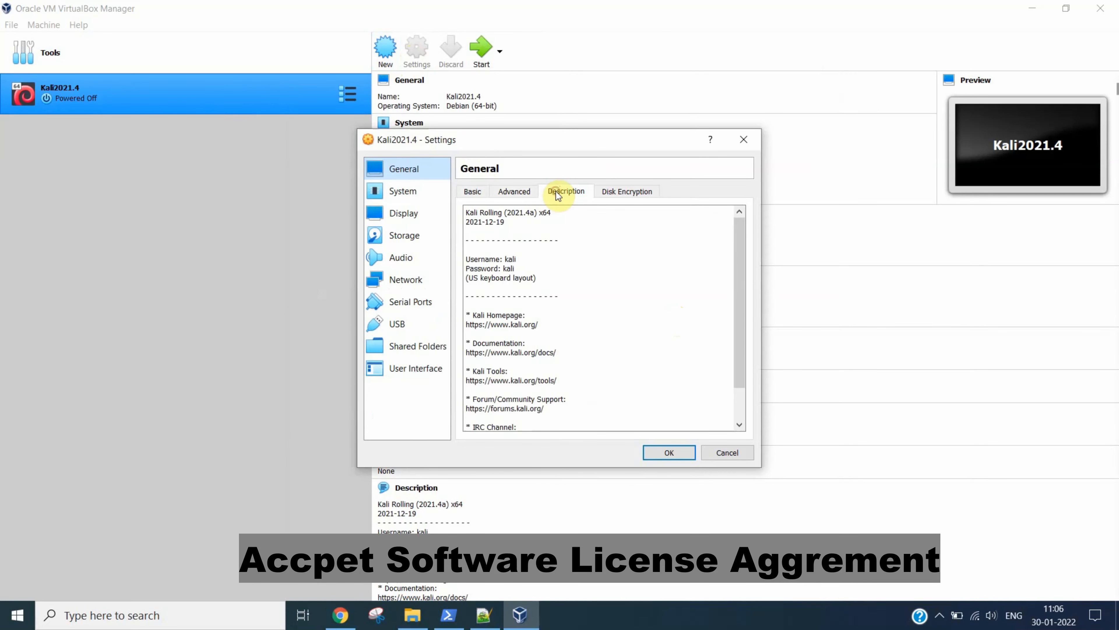
click(628, 191)
click(408, 196)
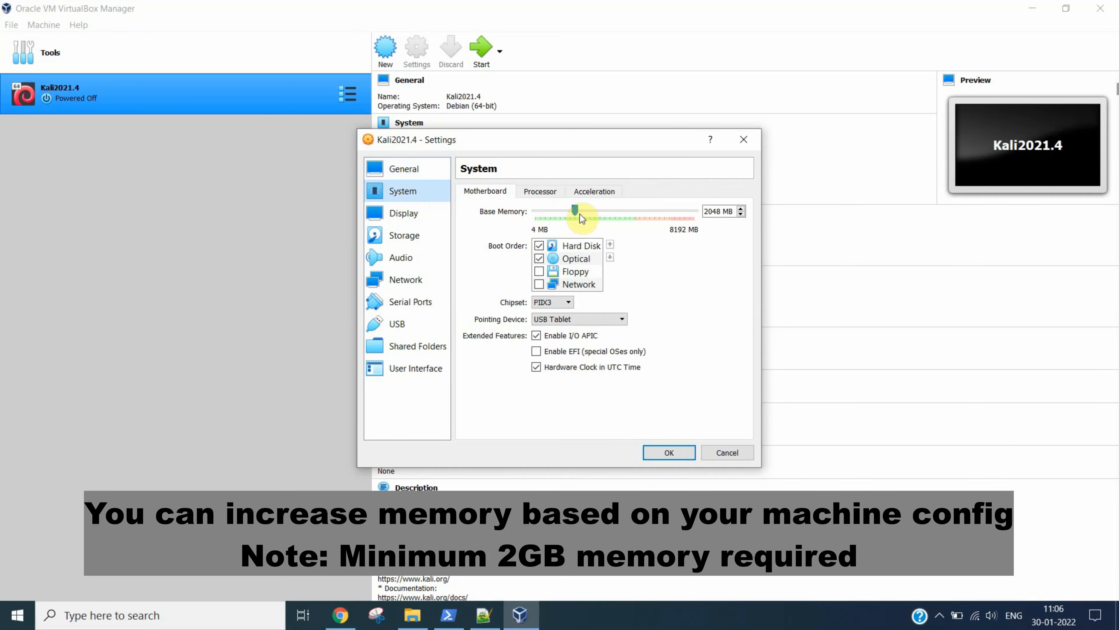
click(540, 191)
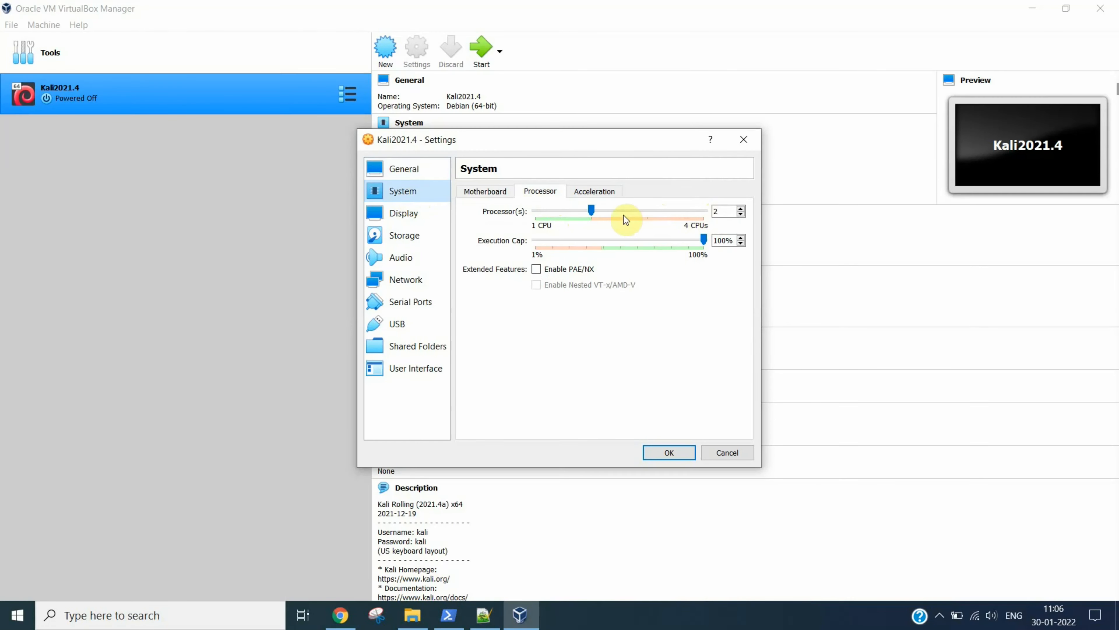
click(536, 269)
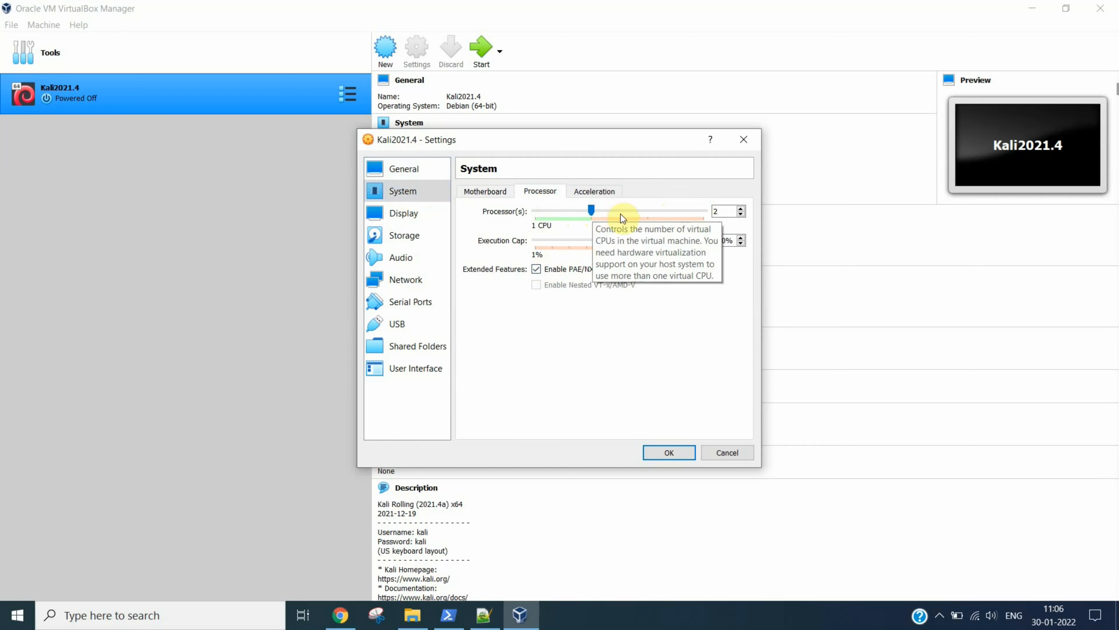
Step: Review the machine's acceleration, display, storage and audio settings, including the available graphics controllers
click(603, 194)
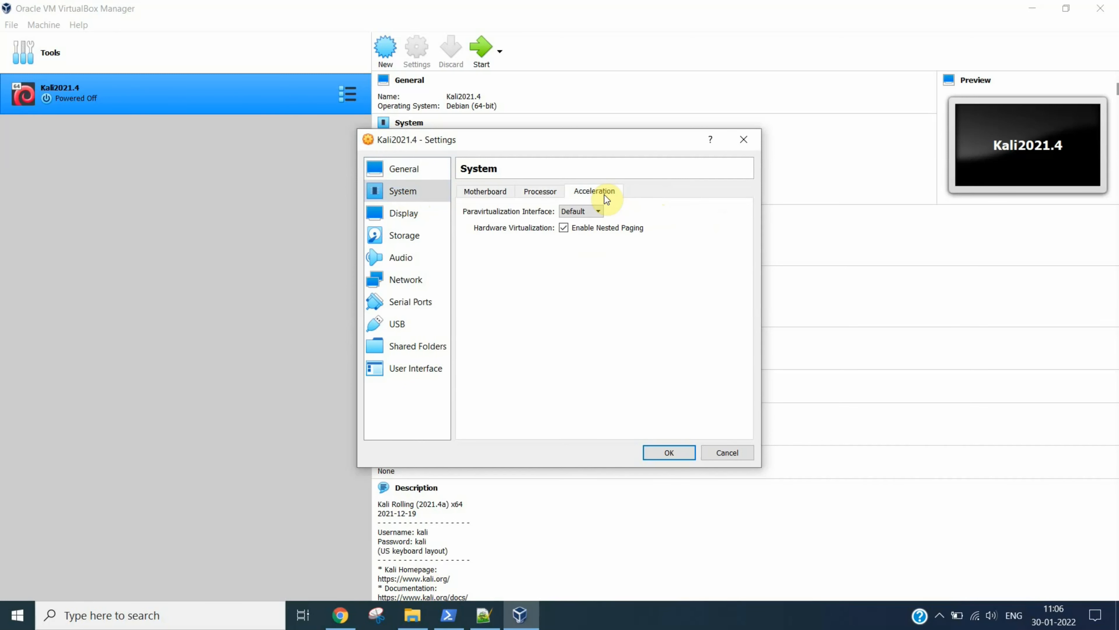
click(424, 215)
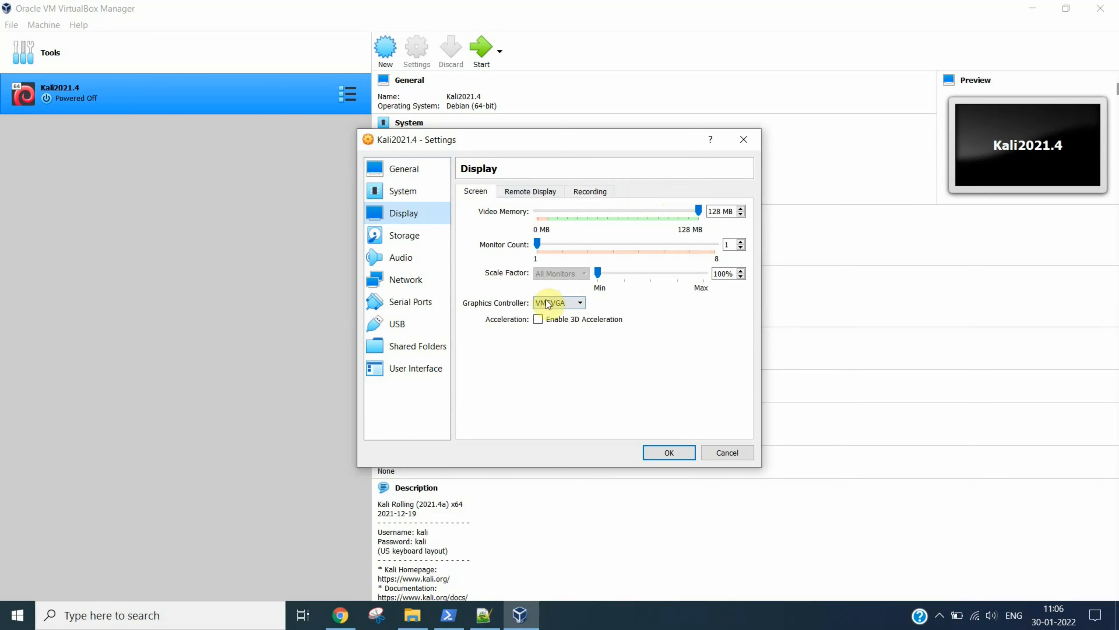
click(572, 304)
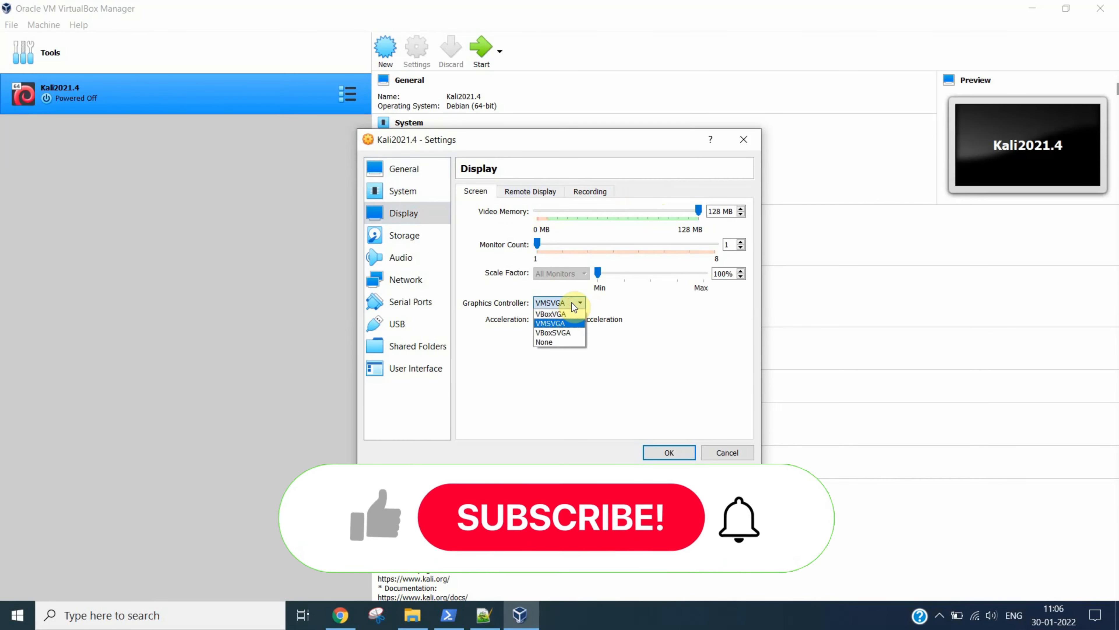
click(573, 305)
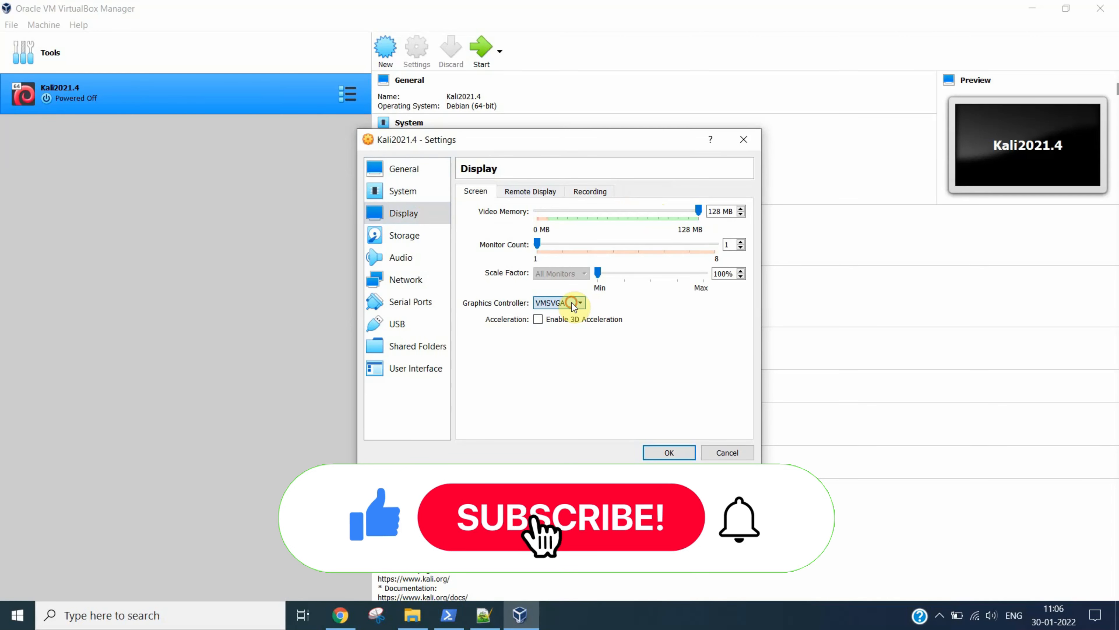
click(418, 237)
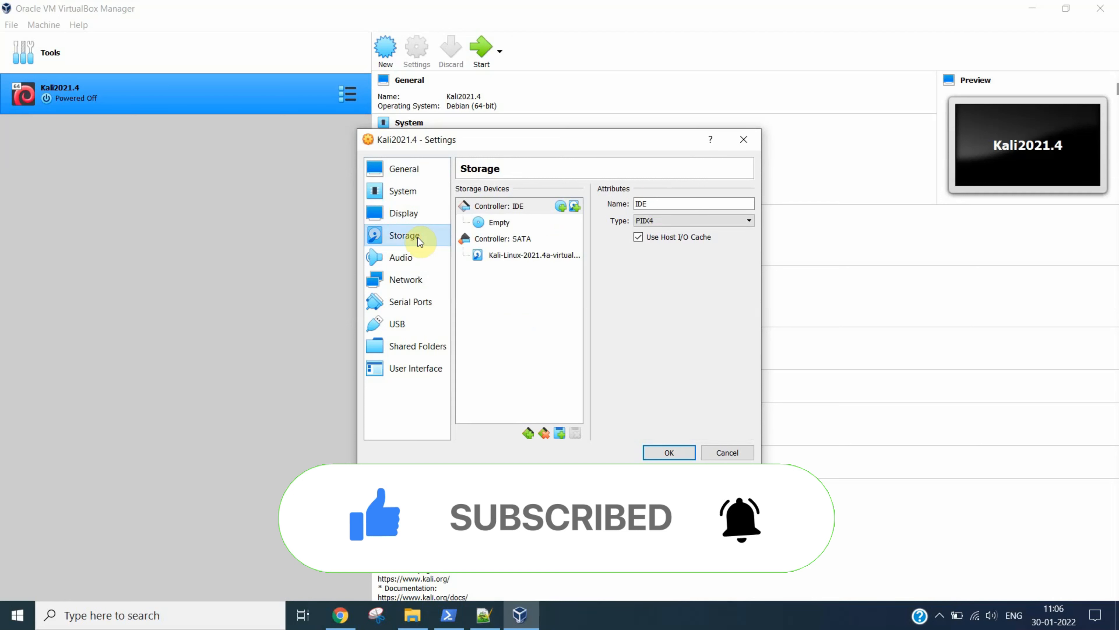
click(416, 259)
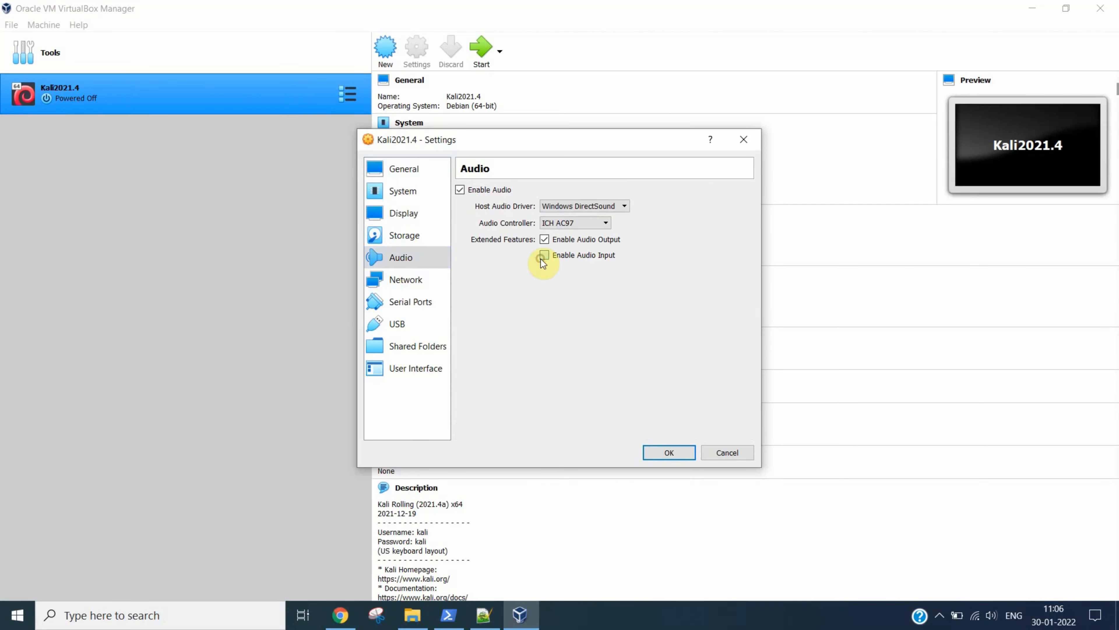
Step: Attach network Adapter 1 of the virtual machine to Bridged Adapter
click(430, 282)
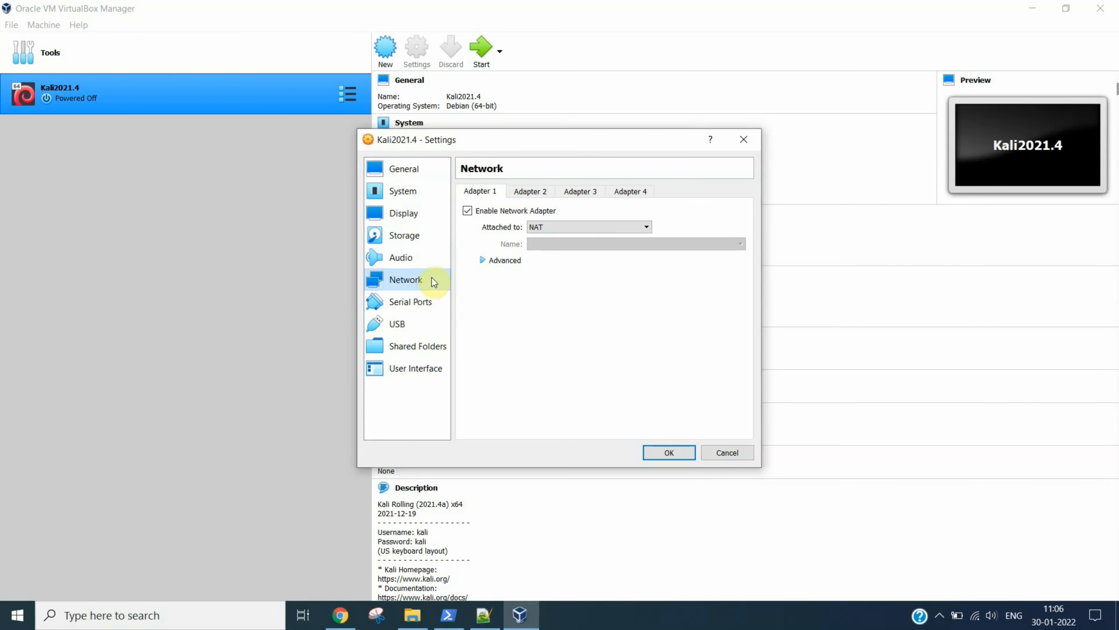
click(578, 227)
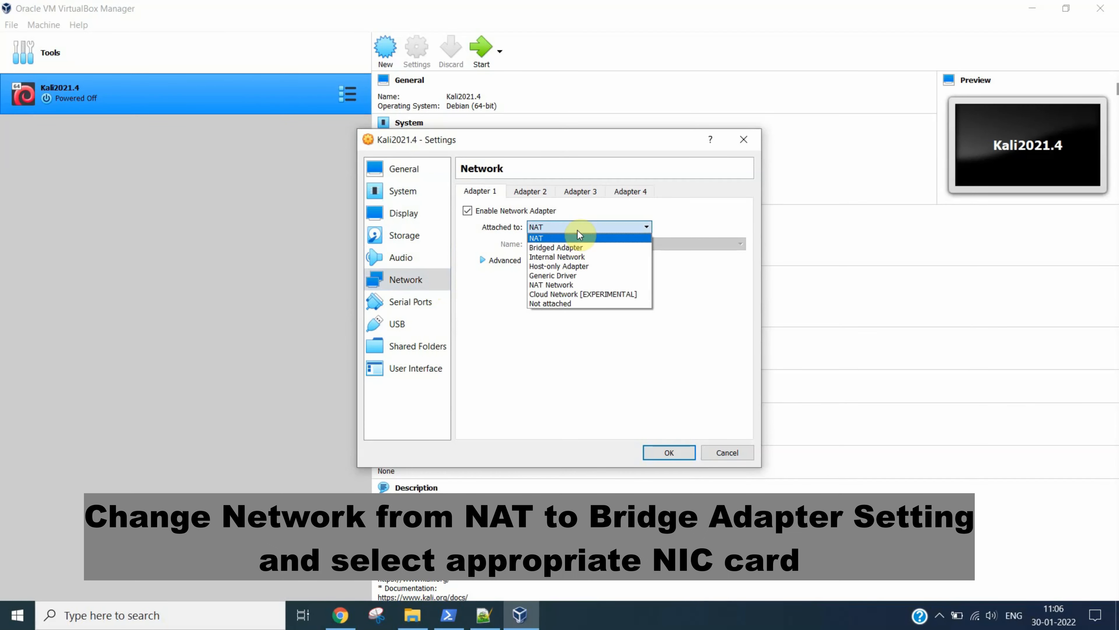
click(574, 249)
Step: Check the serial port, USB, shared folder and user interface settings, and save the machine's configuration
click(420, 301)
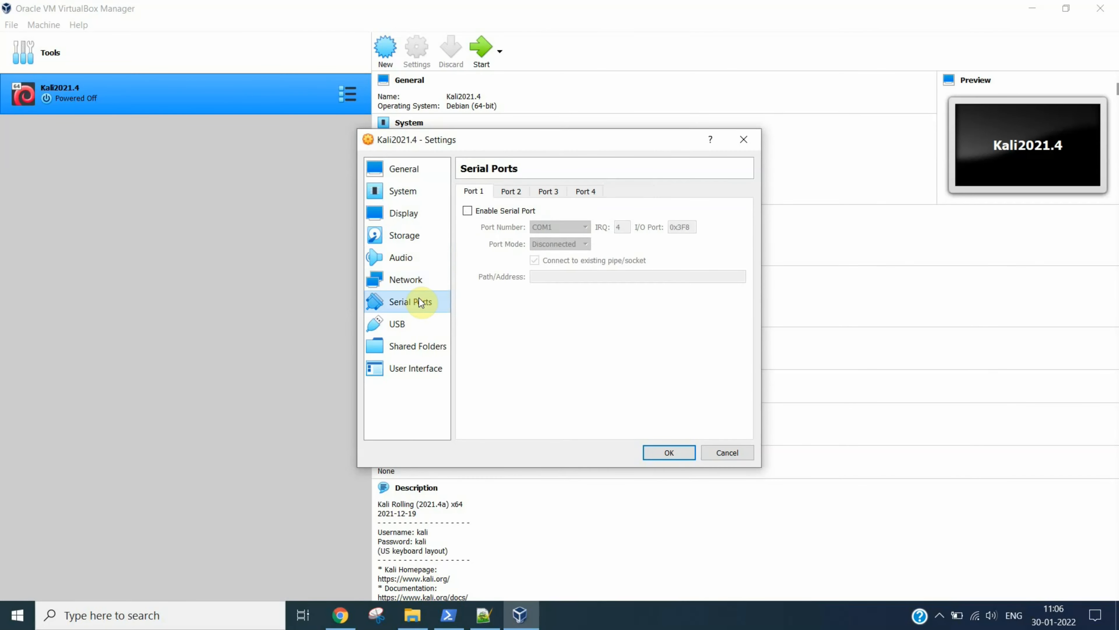
click(409, 324)
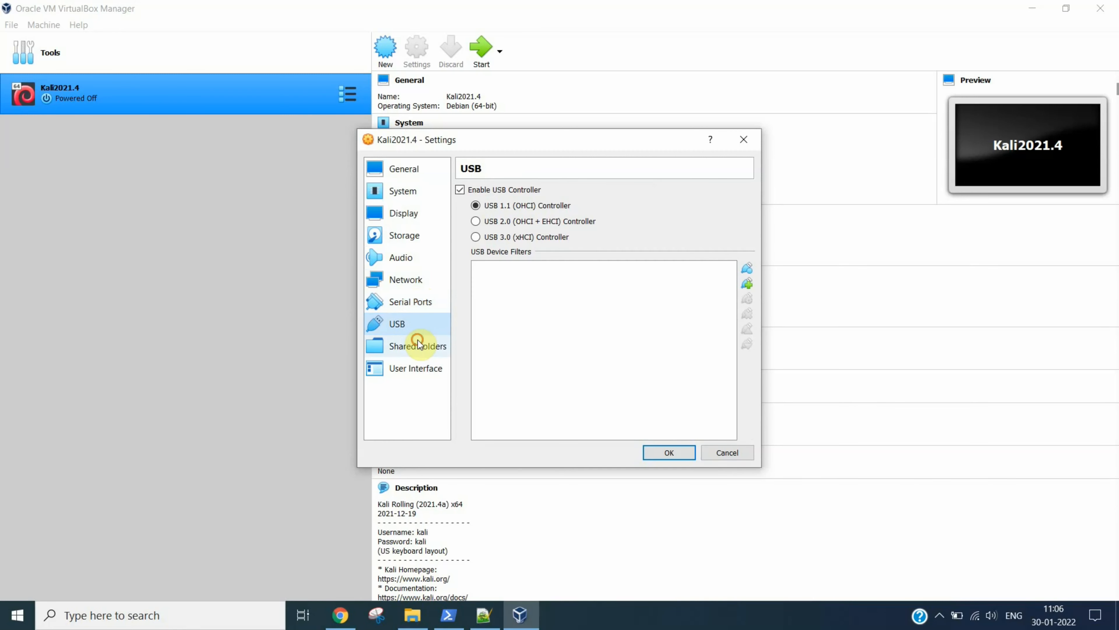
click(419, 340)
click(420, 372)
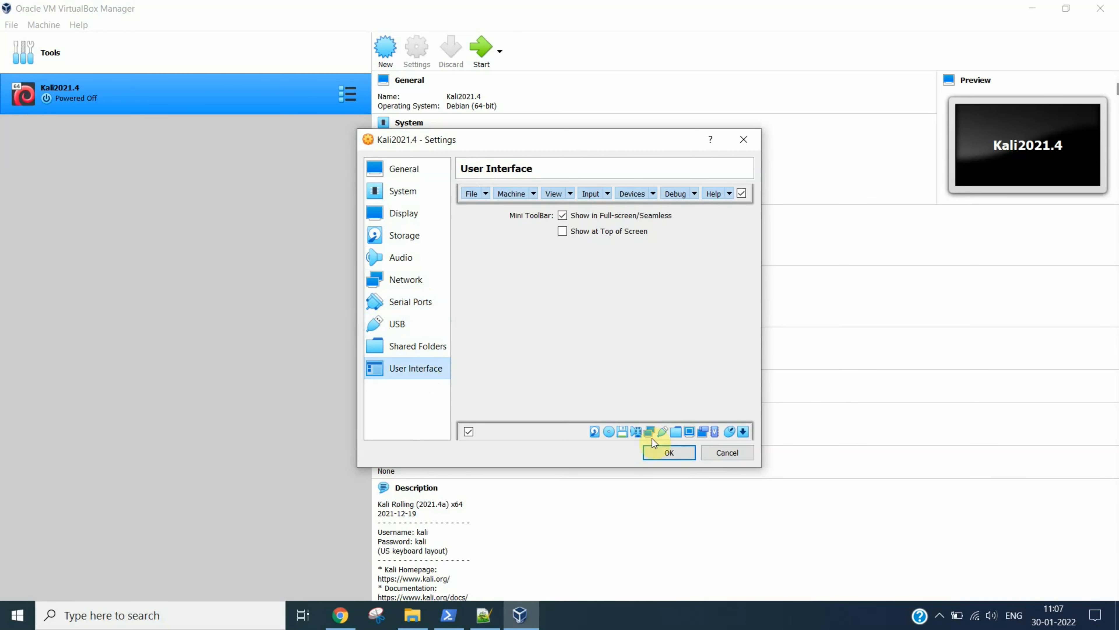
click(680, 454)
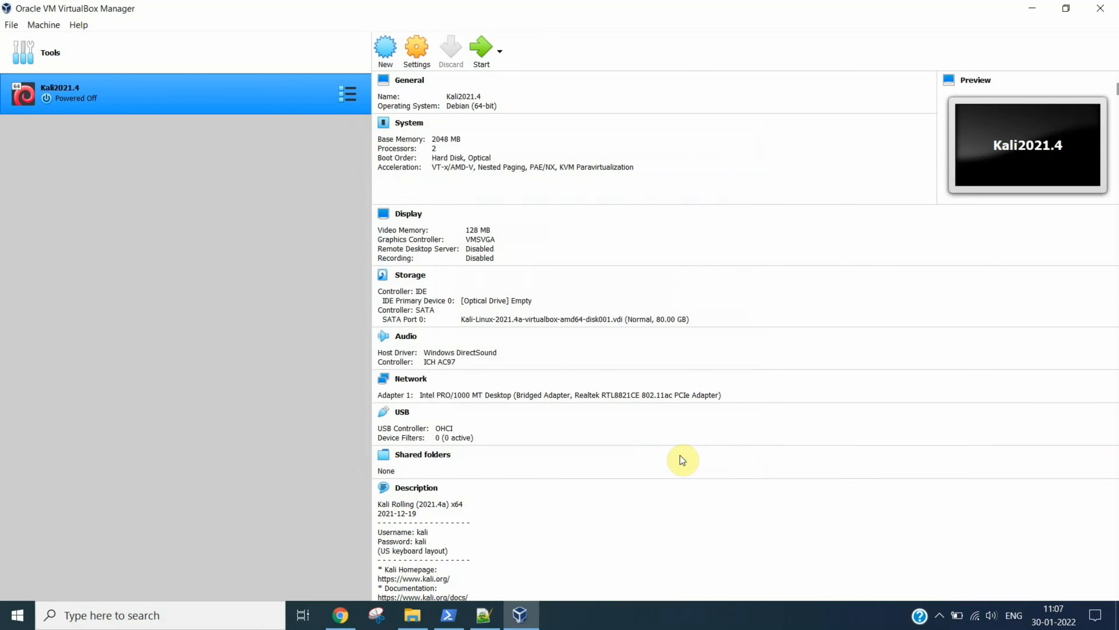
Step: Start the Kali2021.4 virtual machine and enlarge its restored window so the guest display fits
click(492, 55)
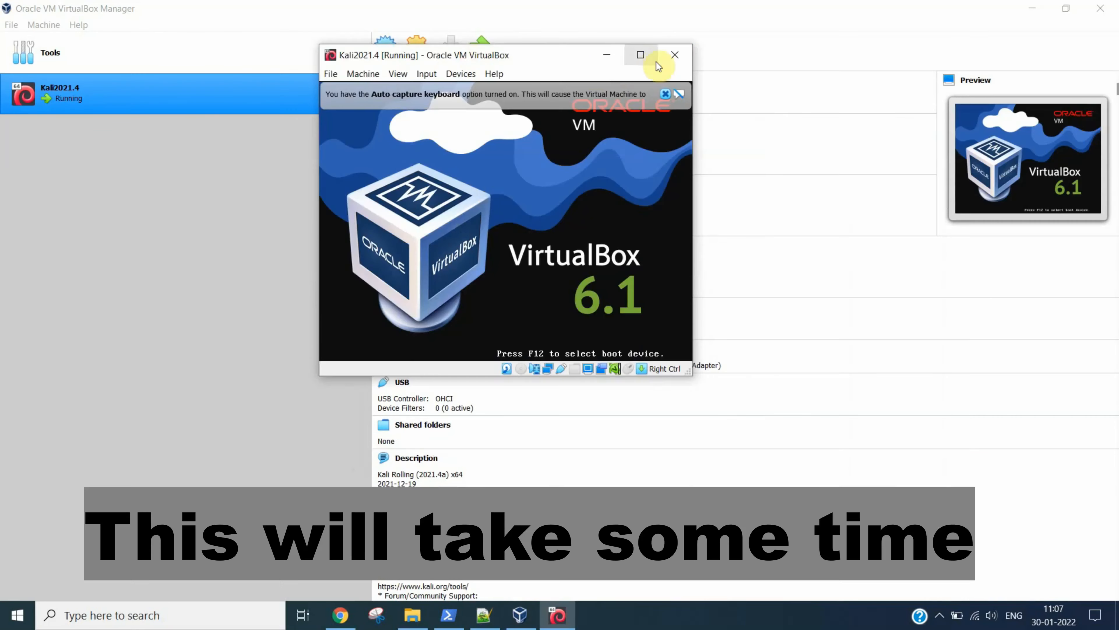
click(656, 55)
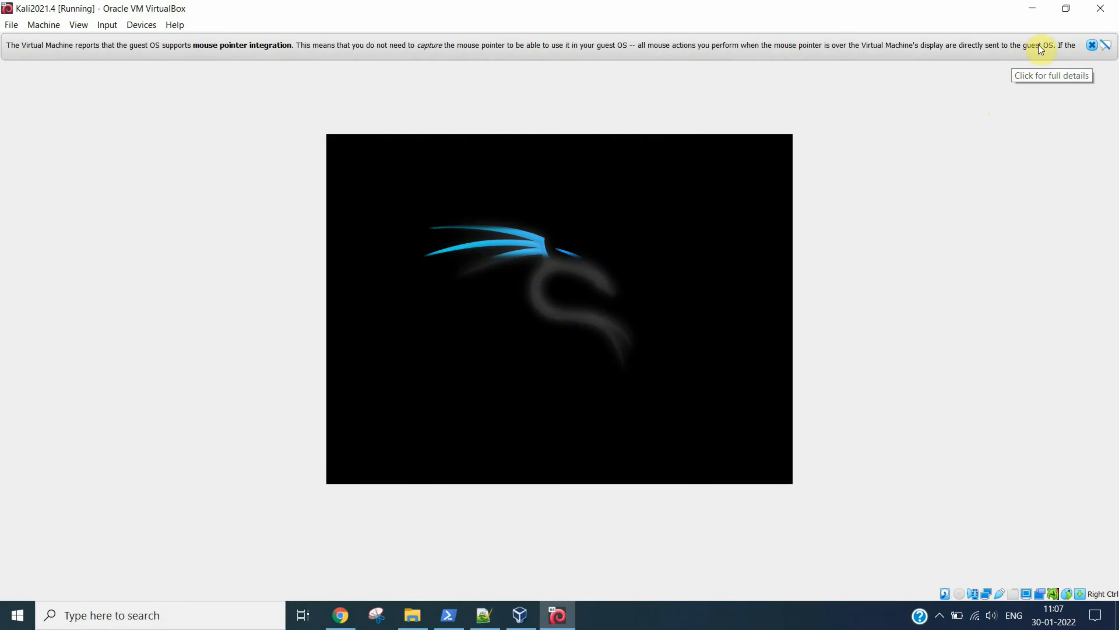
click(1062, 14)
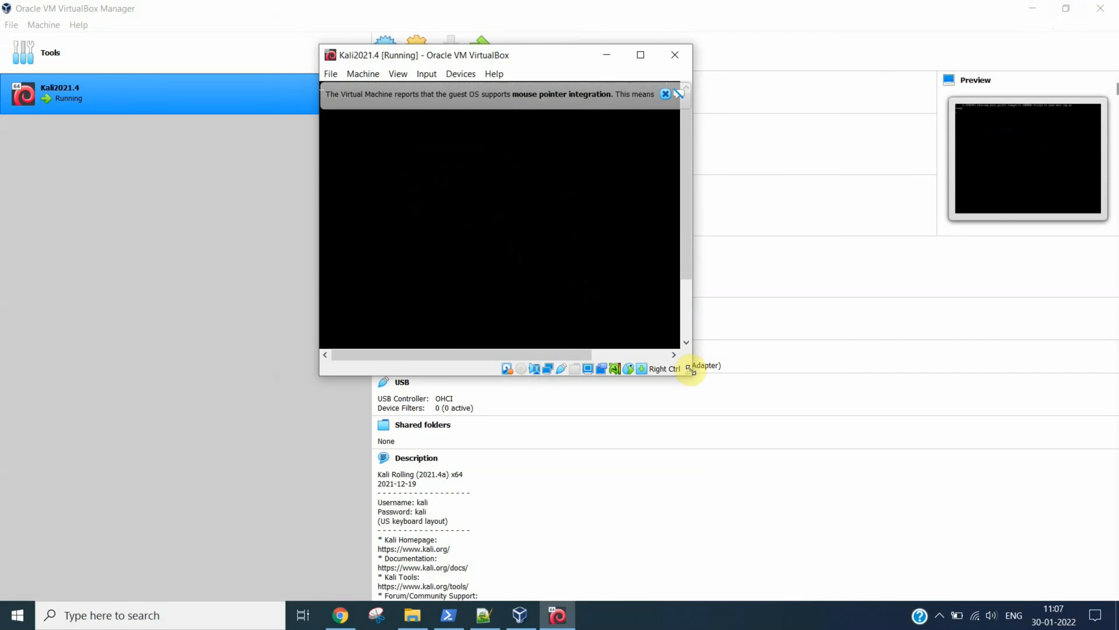
drag(688, 374, 914, 512)
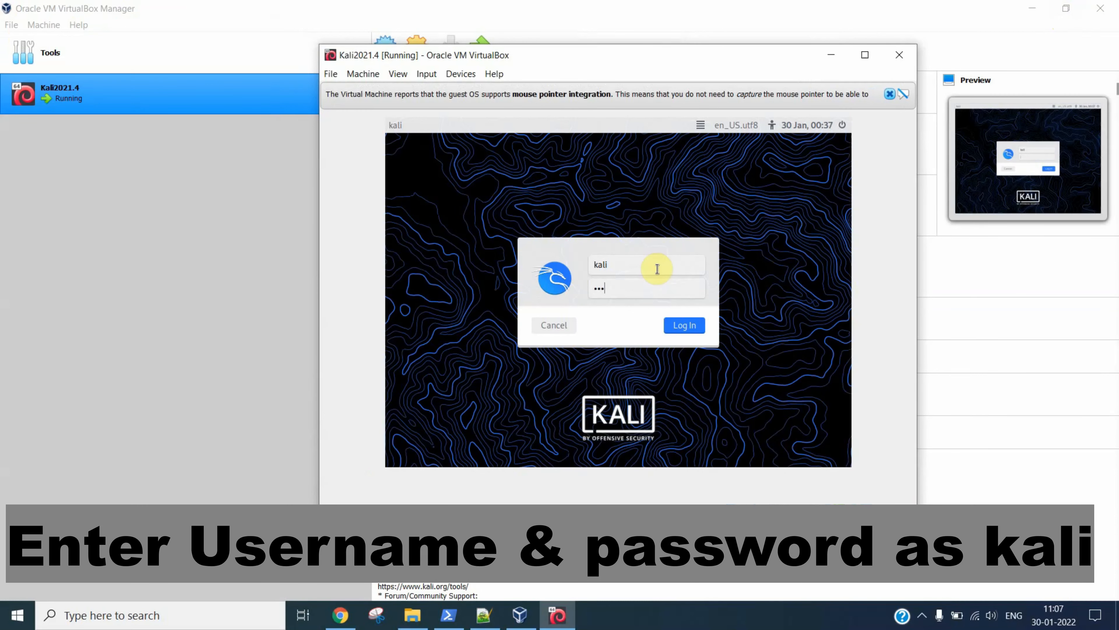
Step: Log in to Kali Linux with the account username and password, and maximize the machine window with its notification dismissed
key(Return)
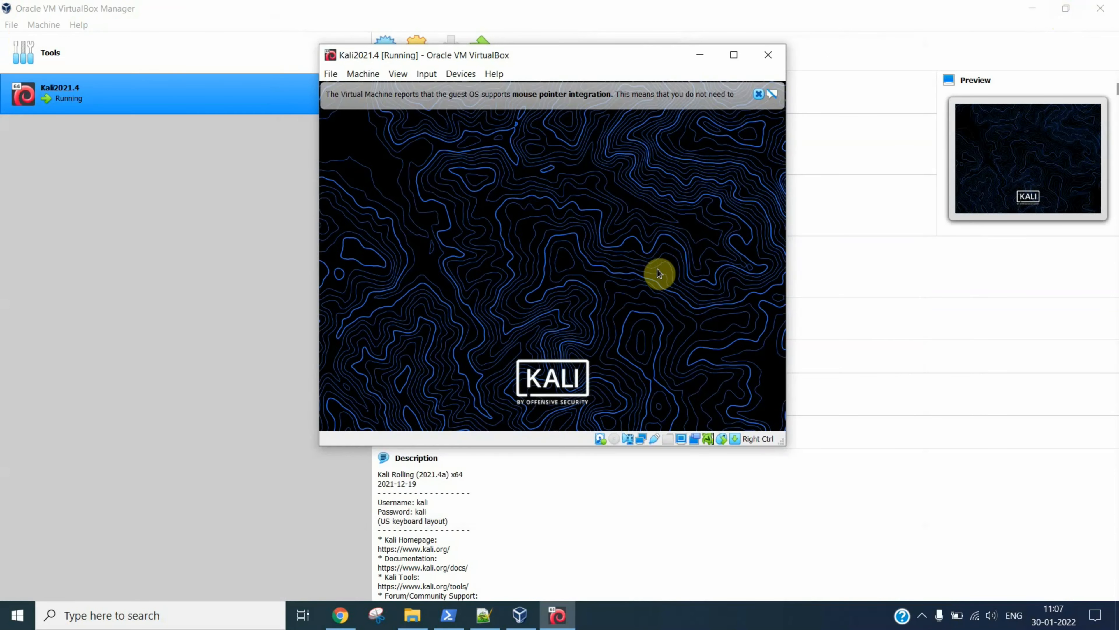
click(758, 94)
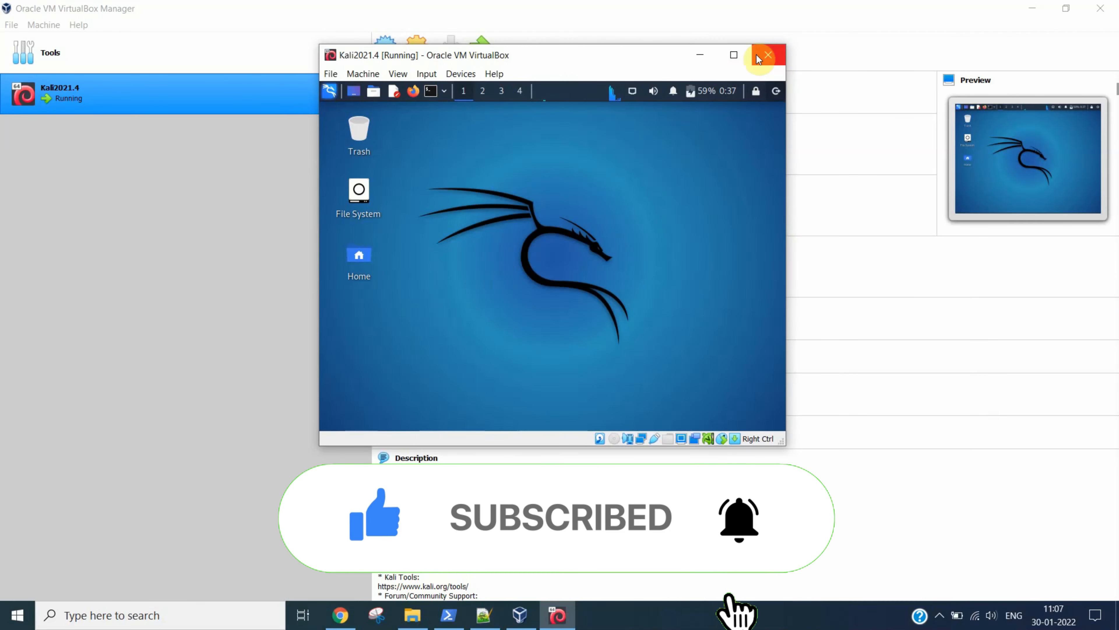
click(734, 55)
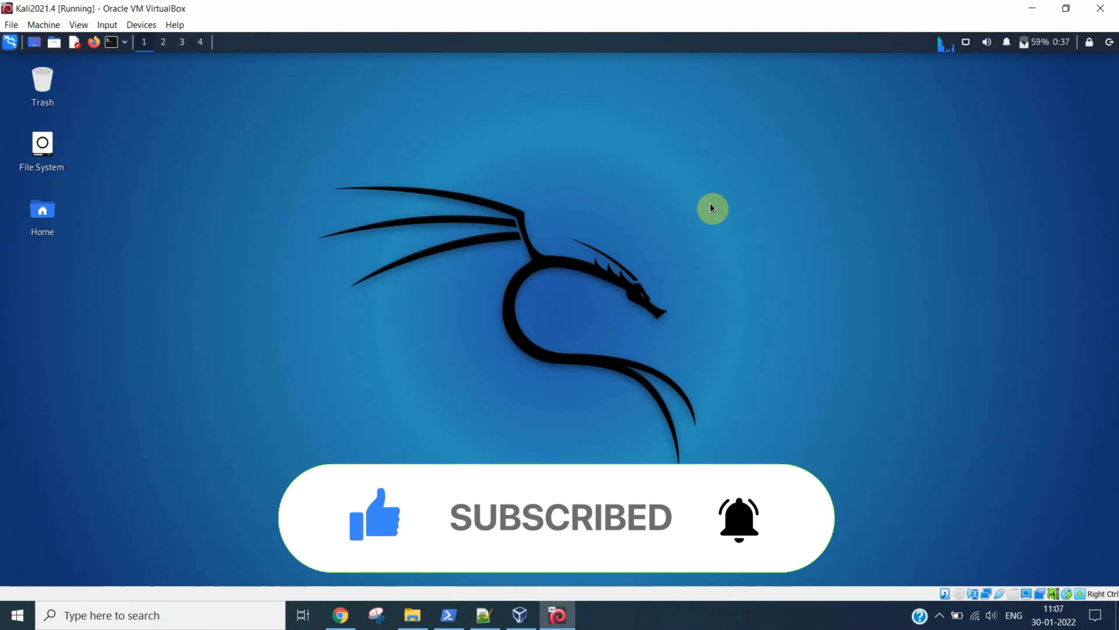